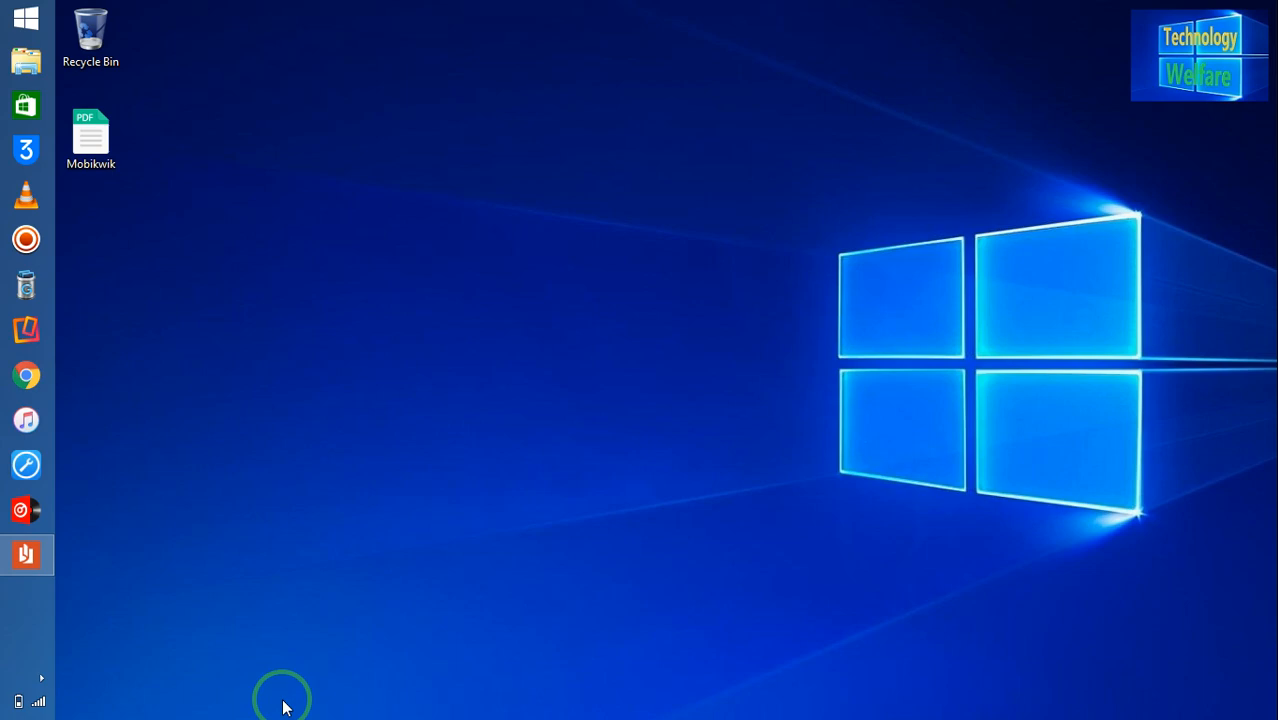
Step: Switch to Reader and look through the highlighted transactions in Mobikwik.pdf
click(40, 565)
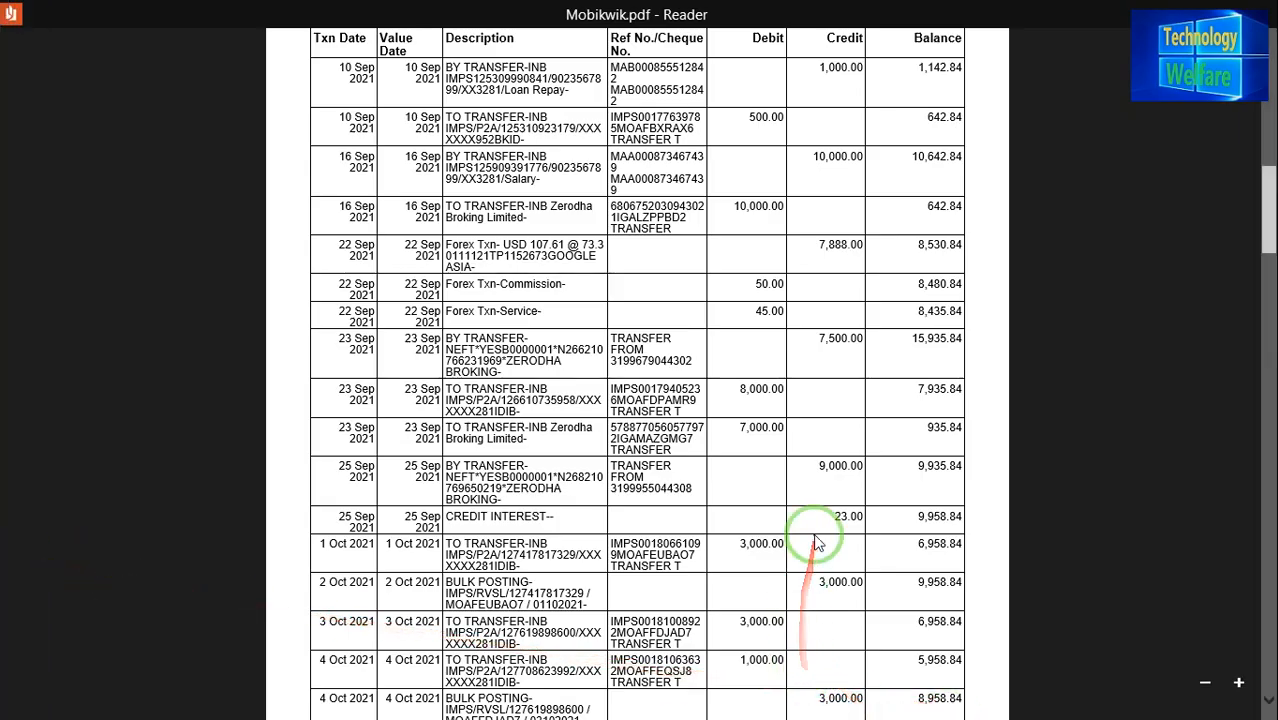
scroll(855, 503, down, 15)
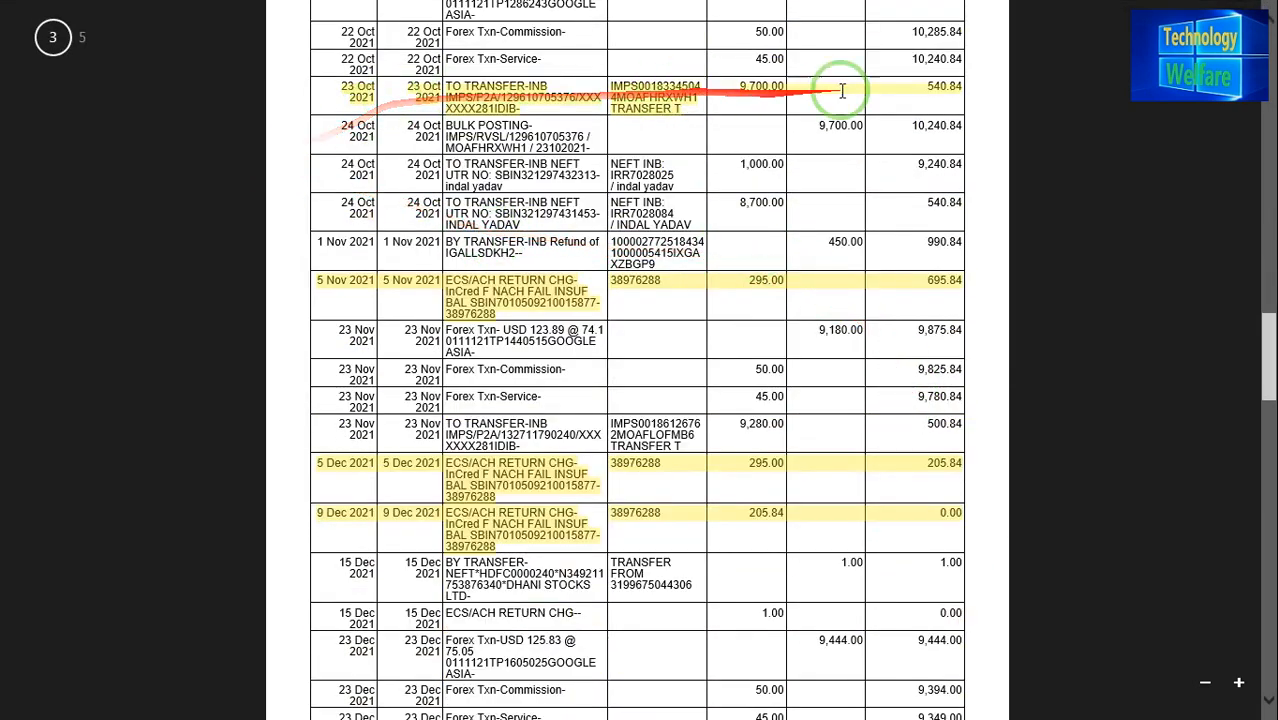
scroll(700, 397, down, 5)
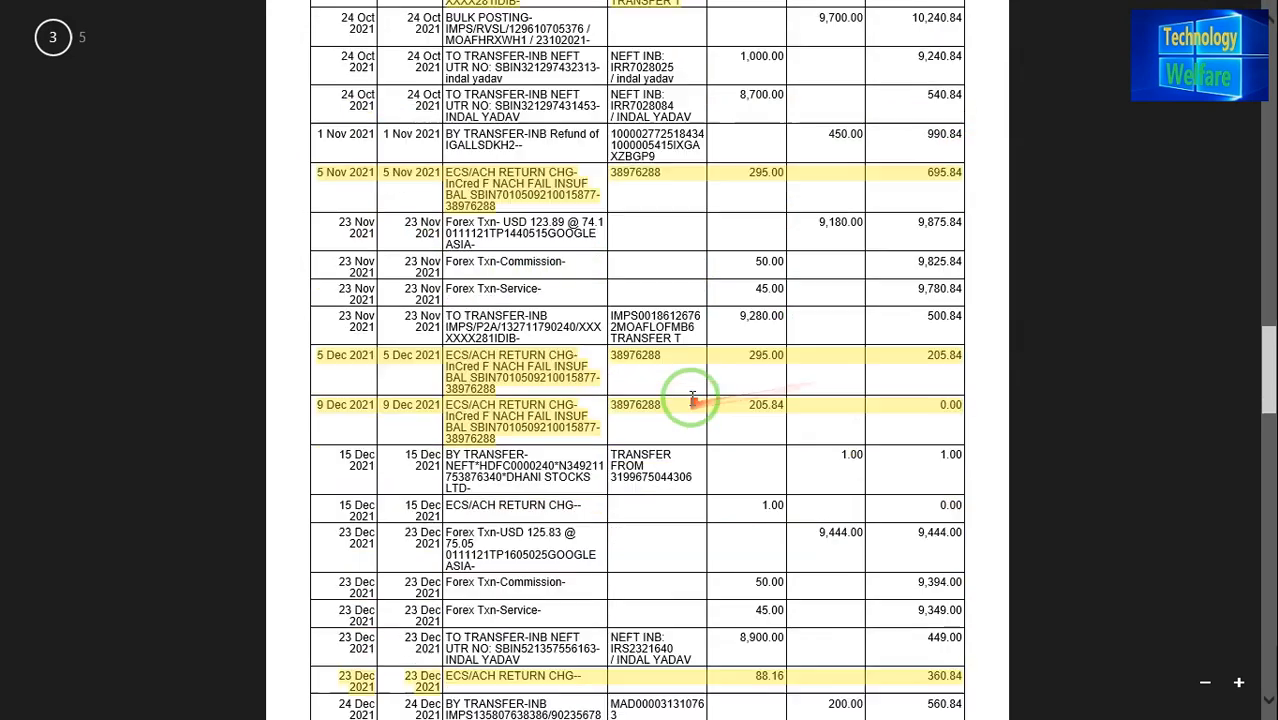
scroll(693, 400, up, 3)
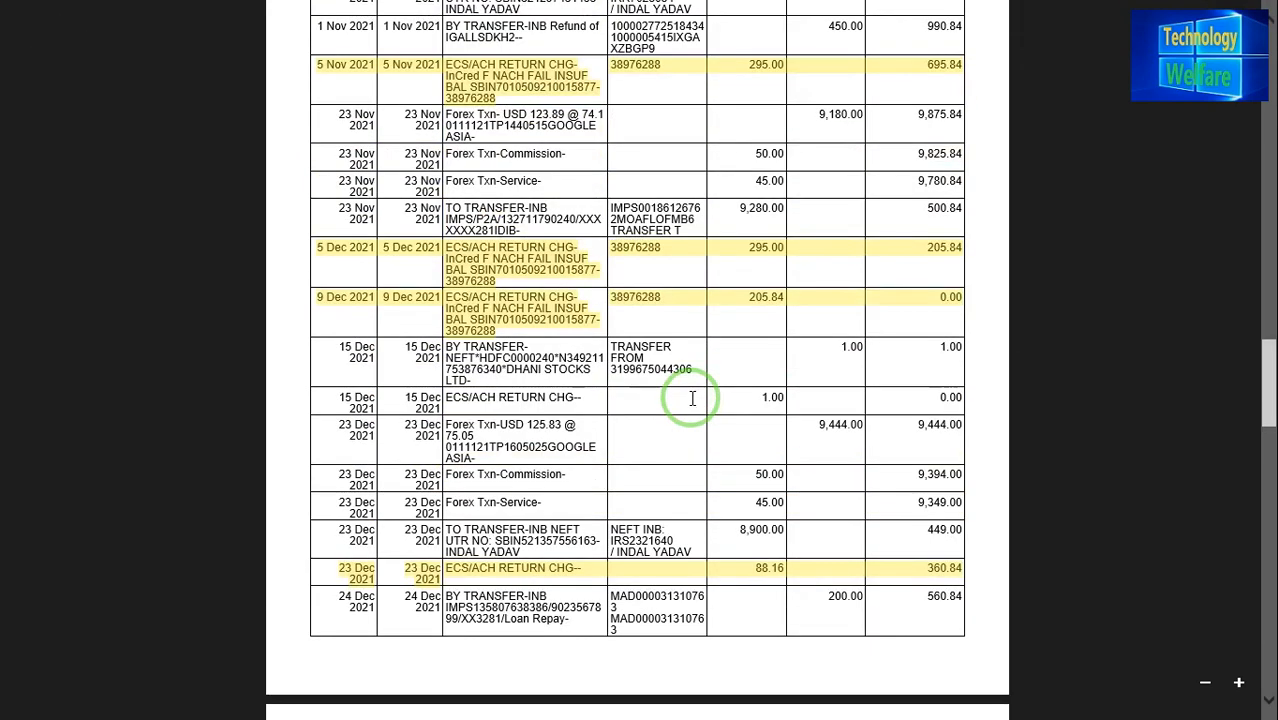
Step: Return to the desktop and open the Mobikwik PDF in SwifDoo PDF
key(super)
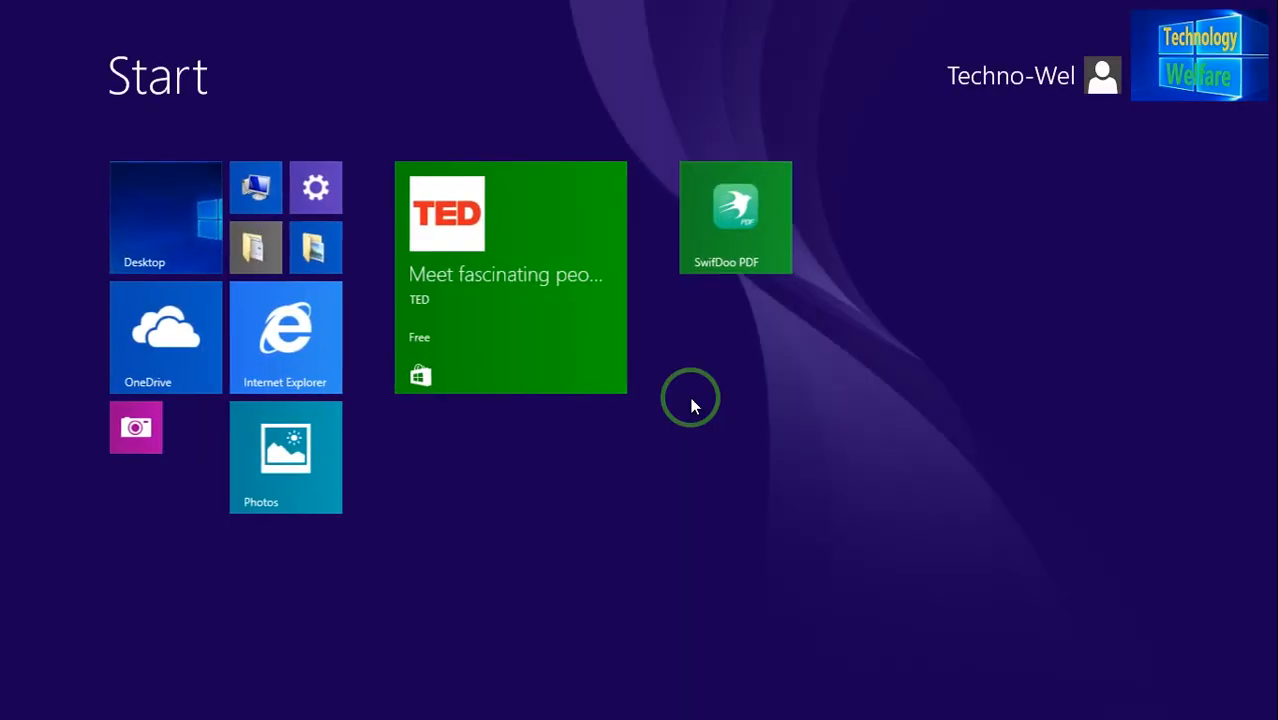
click(195, 238)
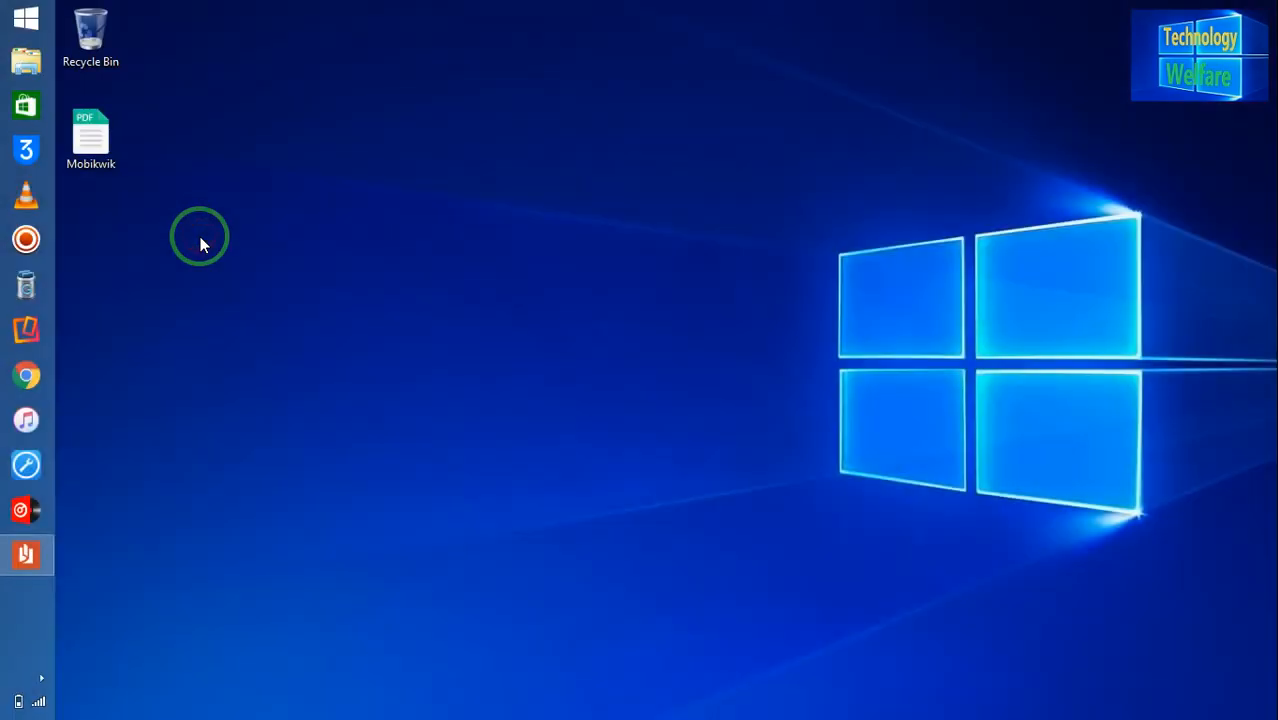
double_click(97, 147)
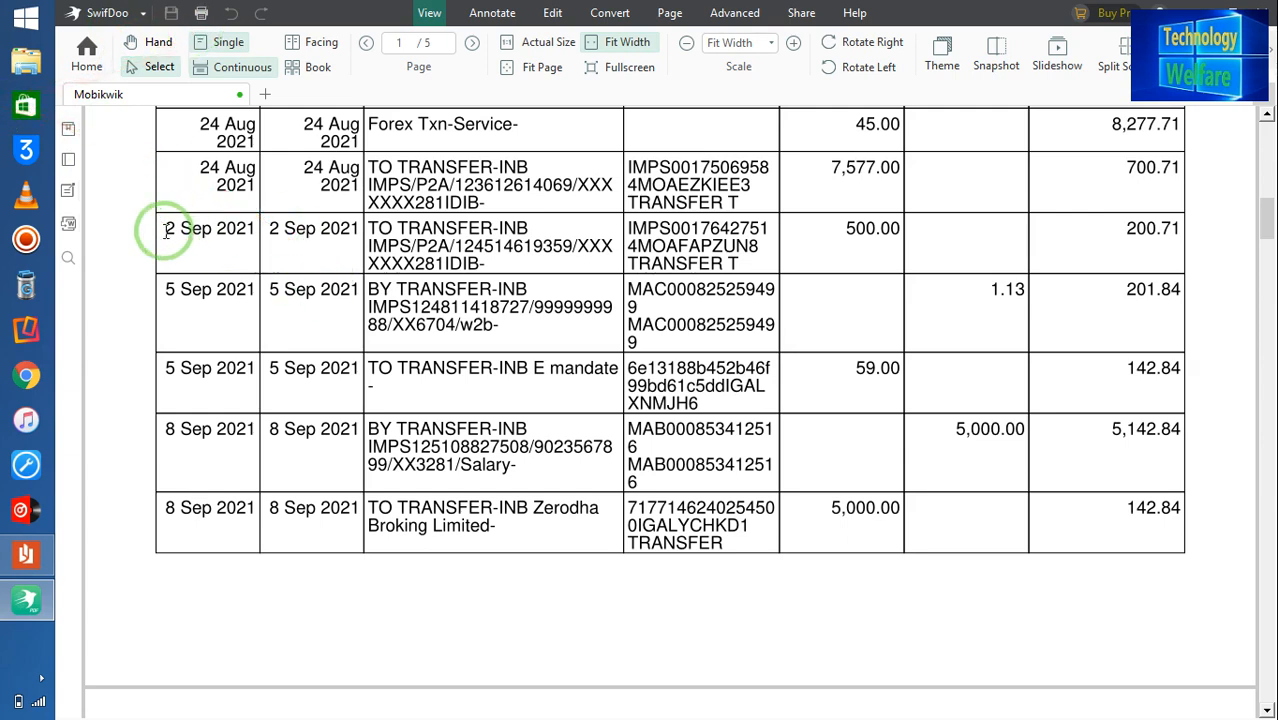
Step: Highlight the full 2 Sep 2021 transaction row, from its date through its balance
drag(163, 228, 1177, 234)
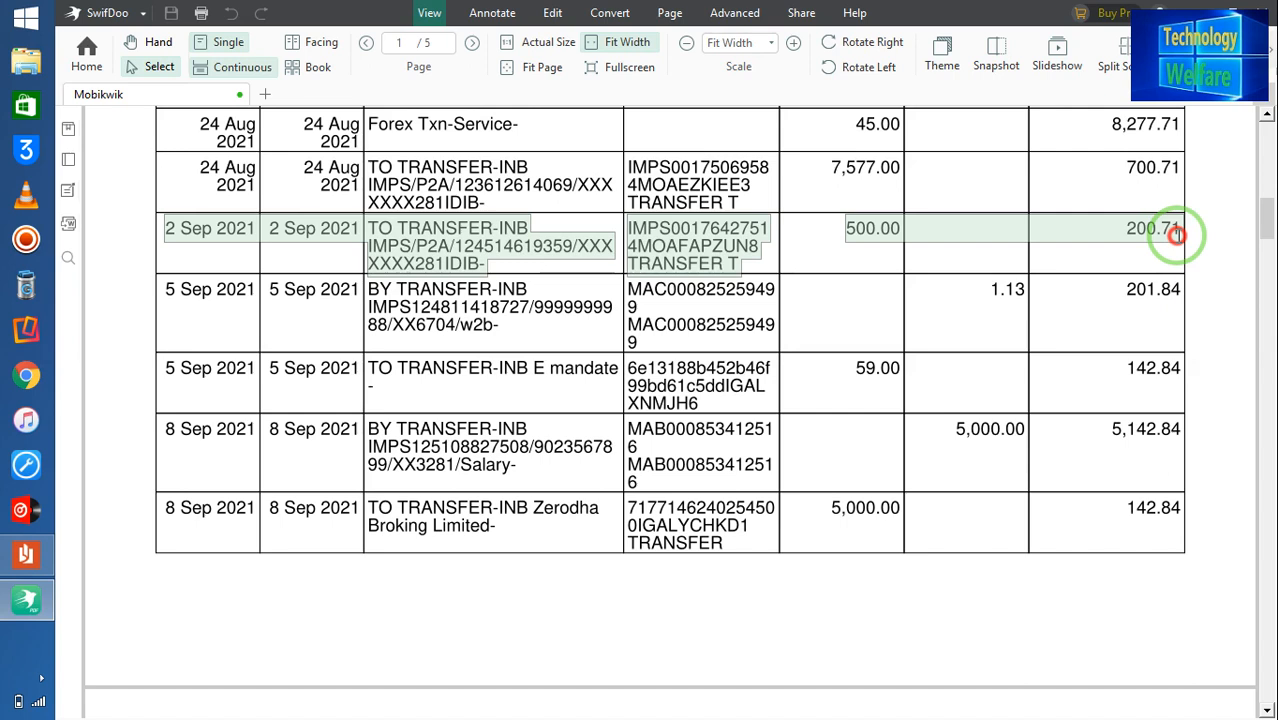
drag(1177, 234, 1177, 234)
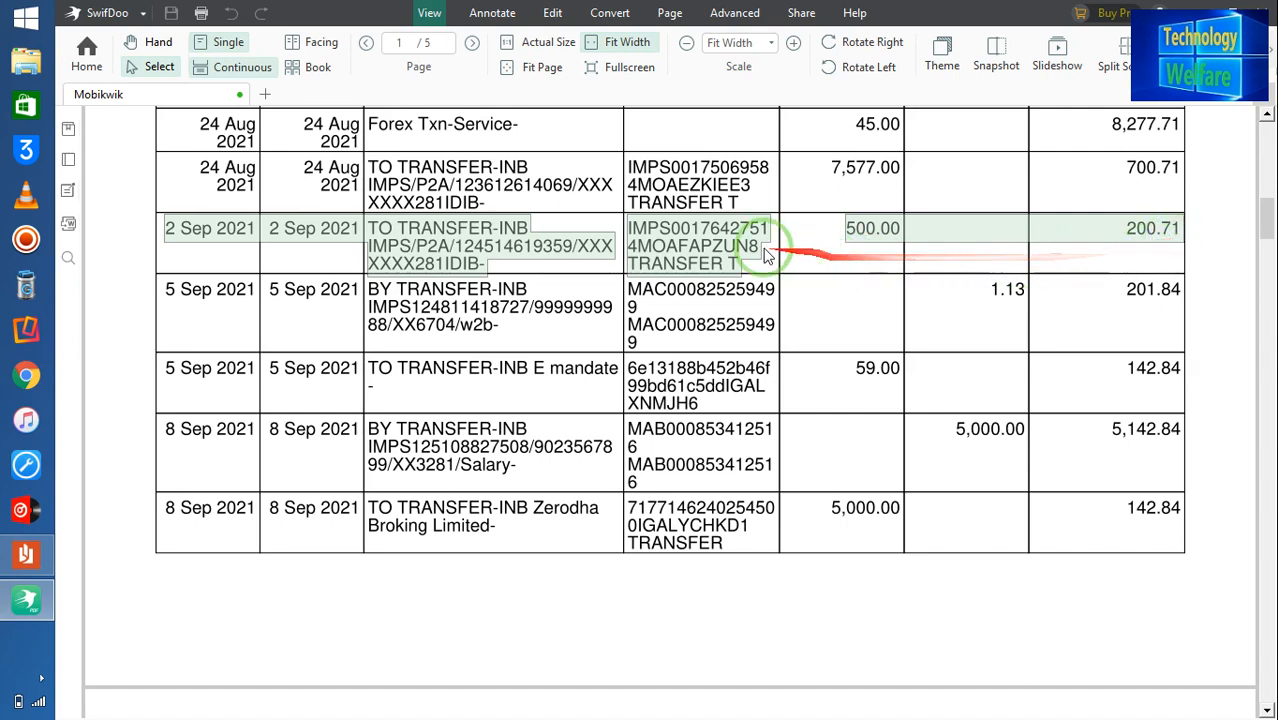
right_click(511, 245)
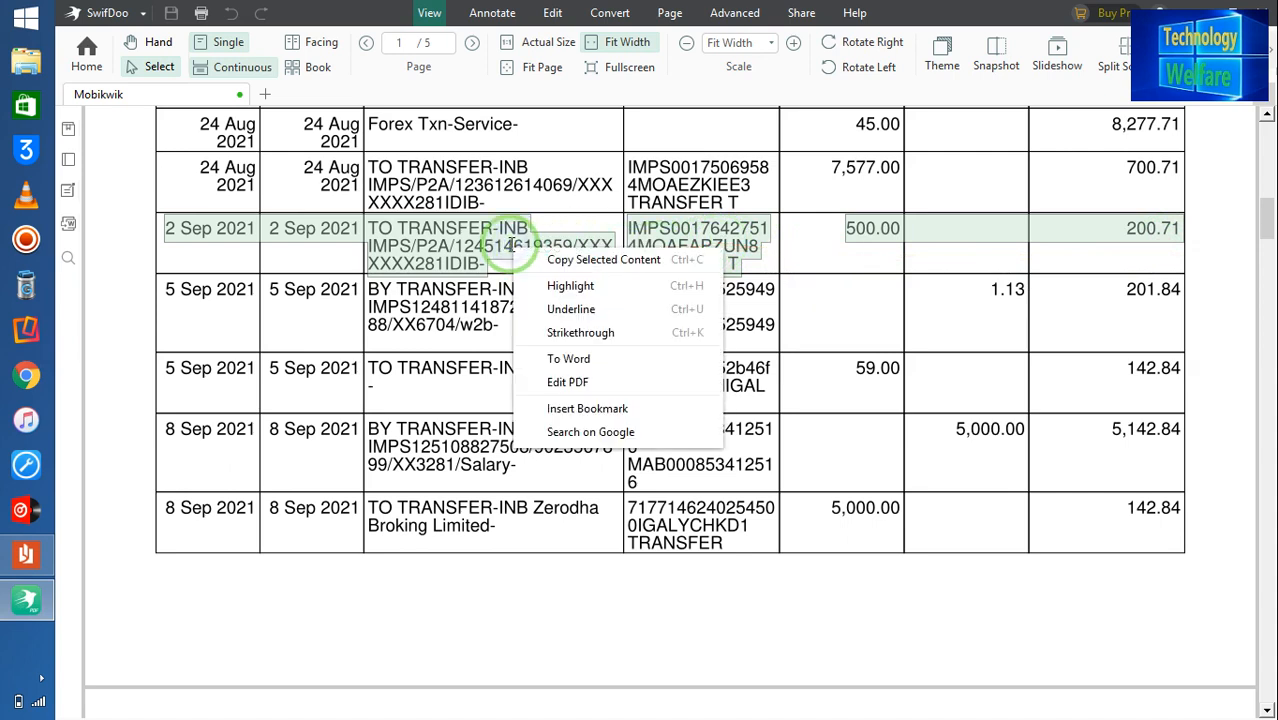
click(591, 289)
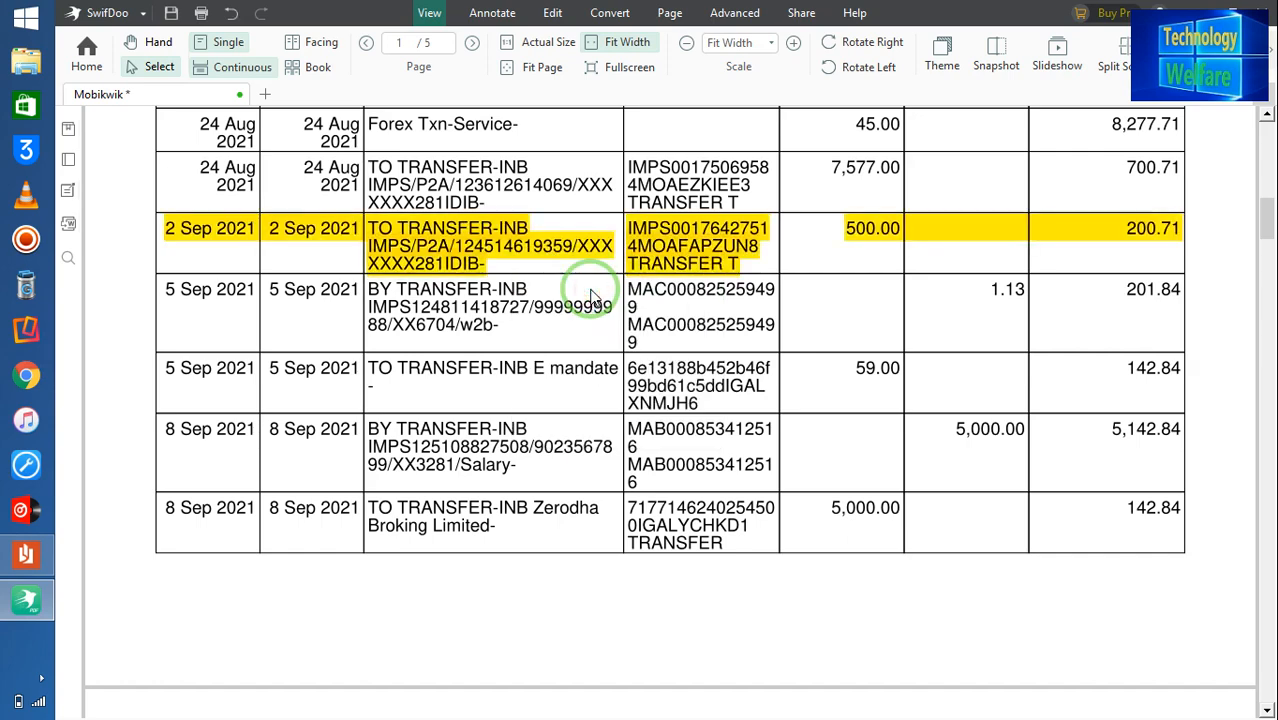
right_click(490, 250)
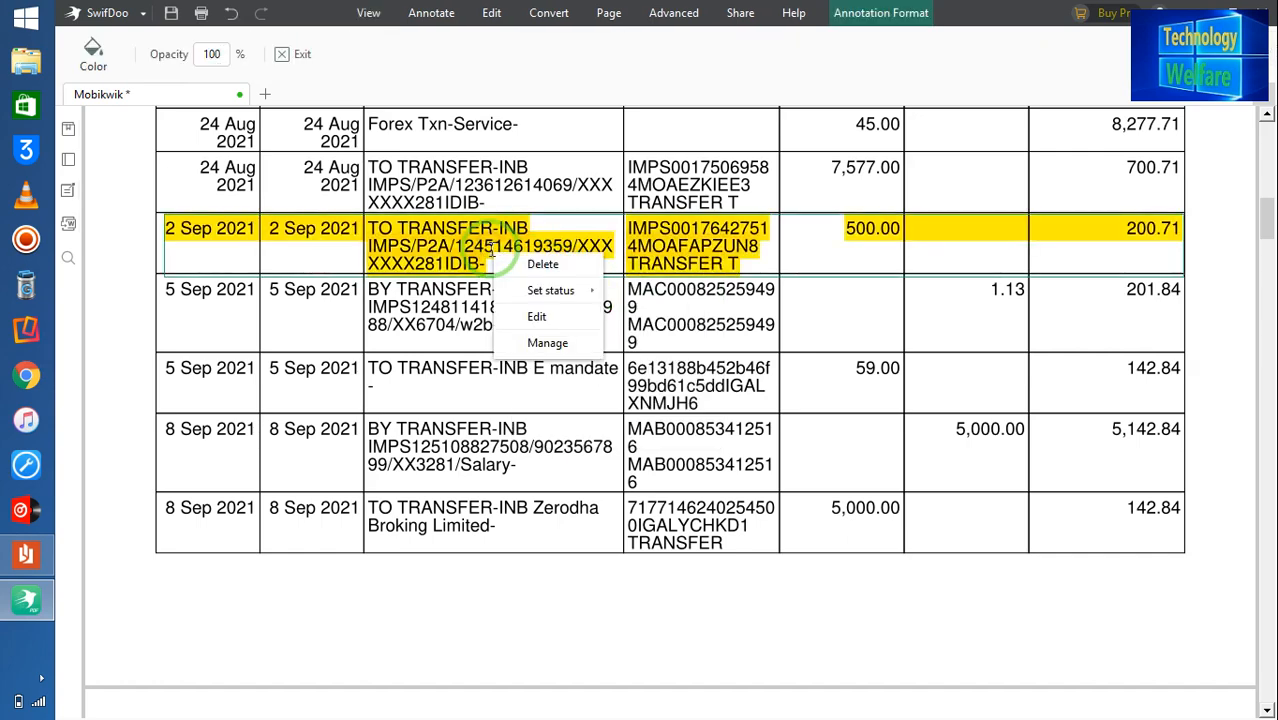
right_click(463, 252)
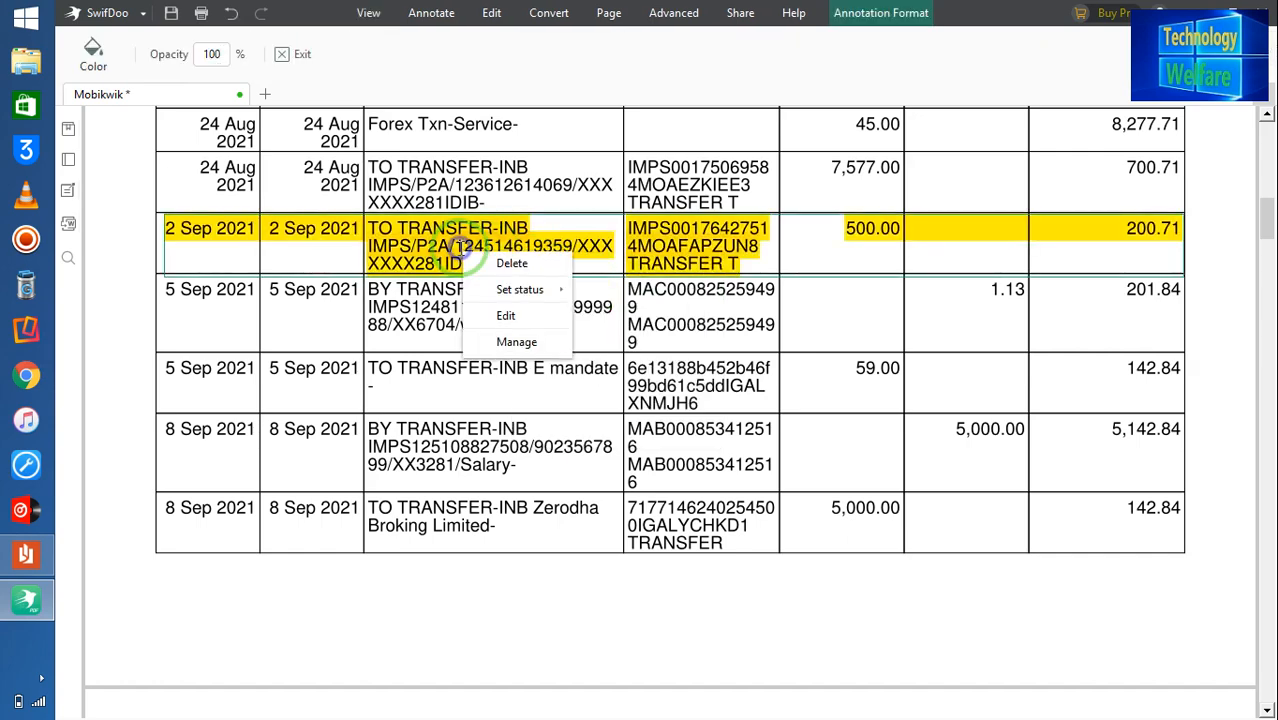
click(165, 232)
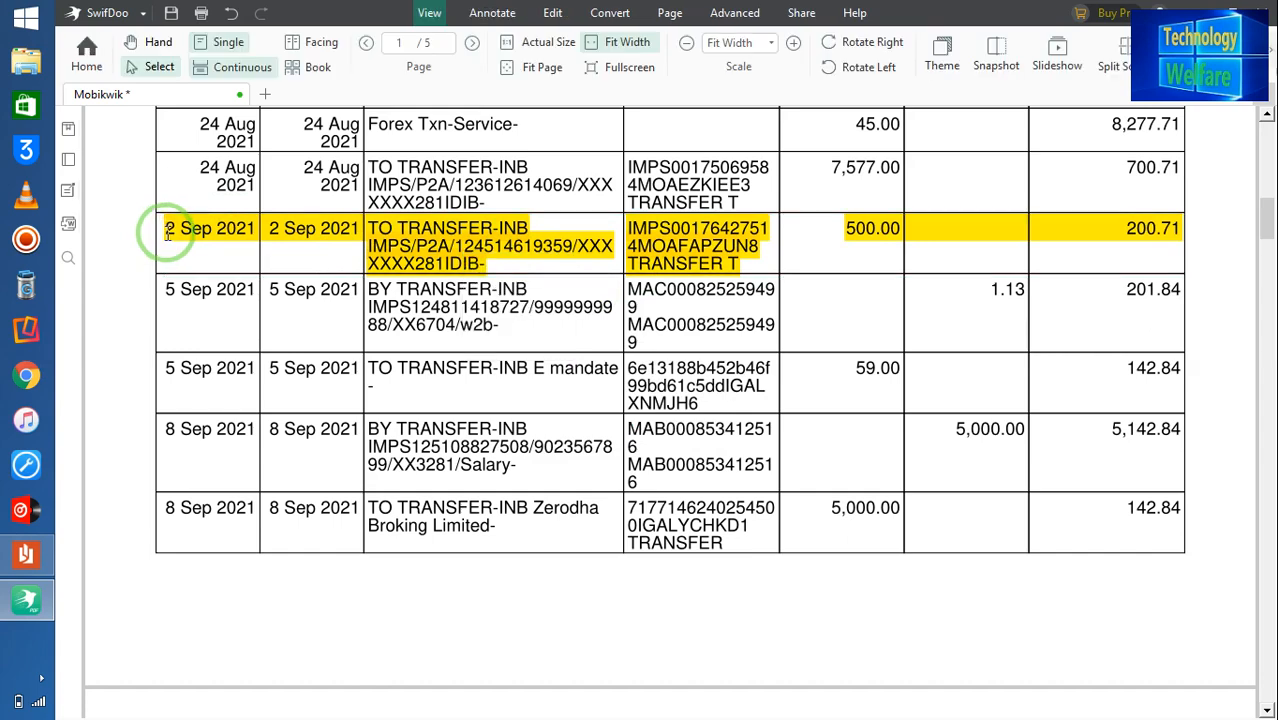
drag(165, 232, 1168, 237)
click(919, 240)
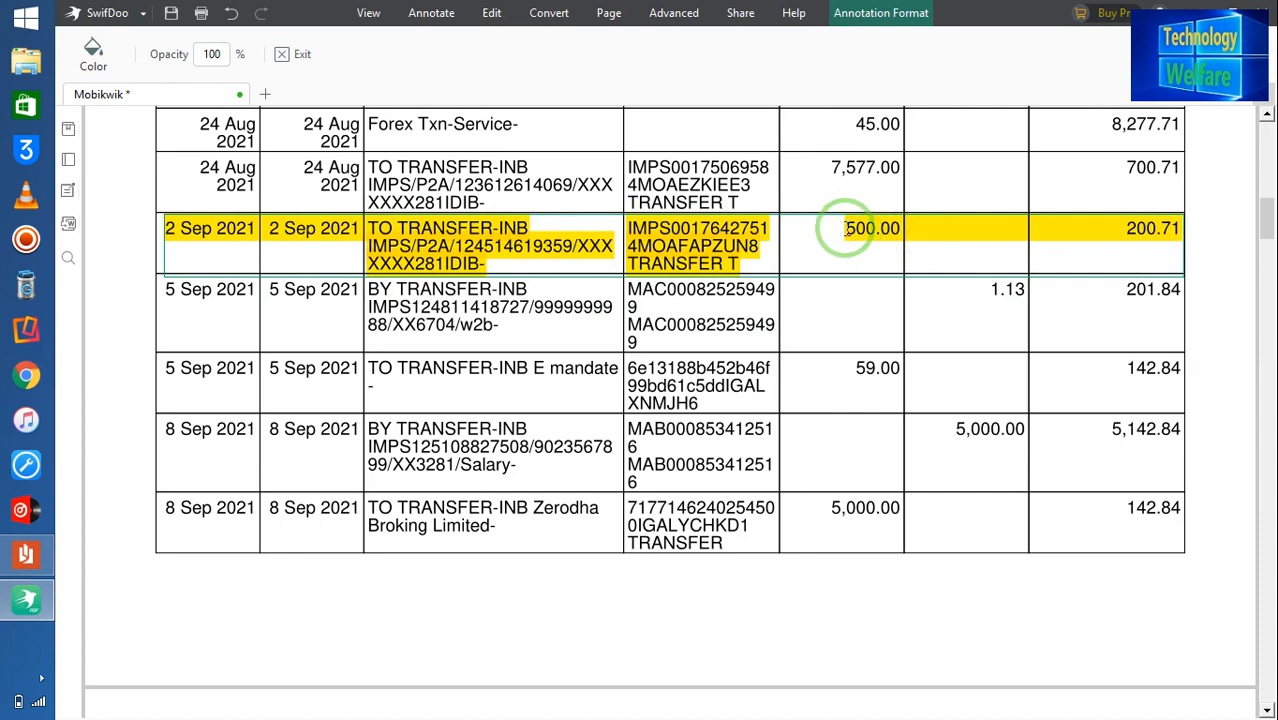
drag(845, 228, 901, 228)
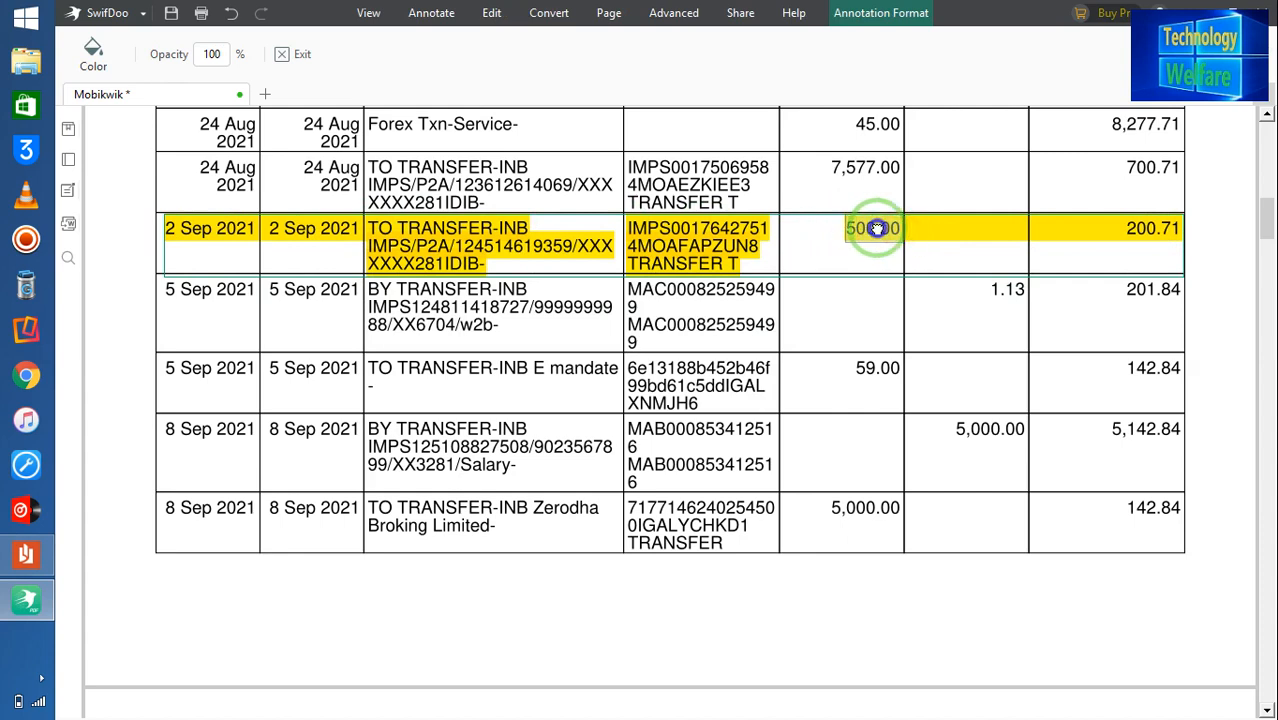
right_click(877, 229)
right_click(874, 229)
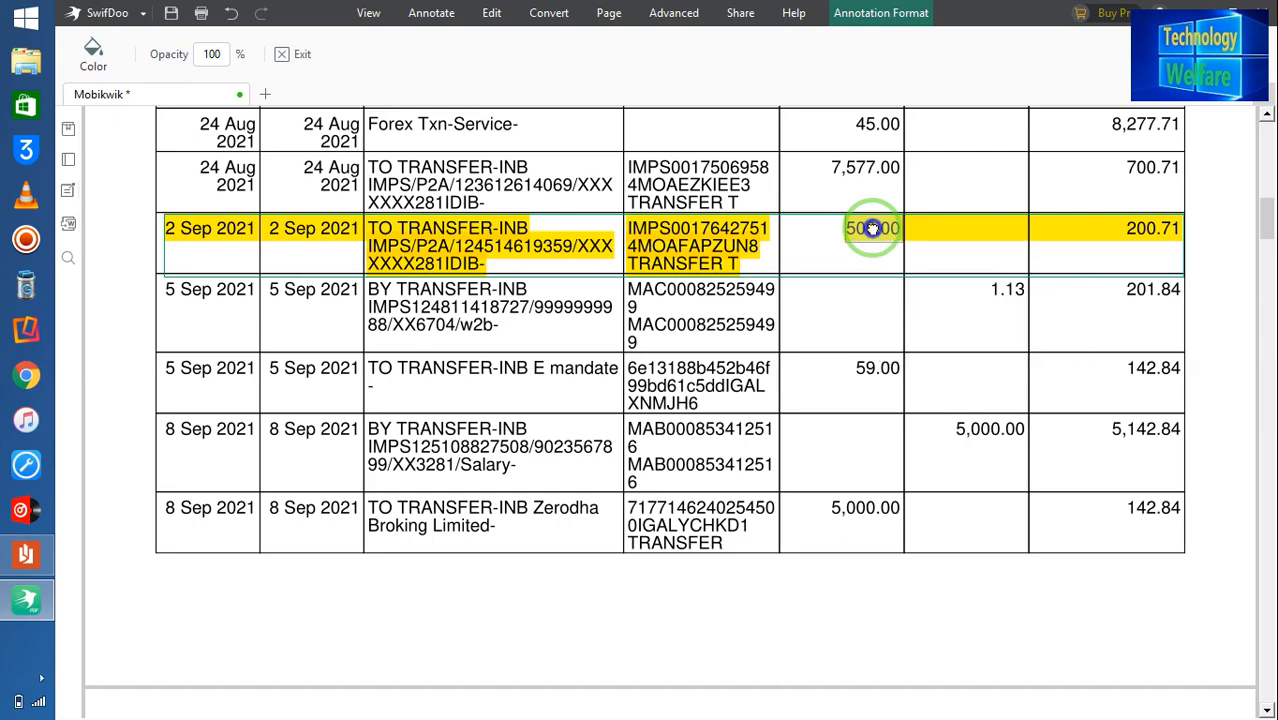
click(639, 333)
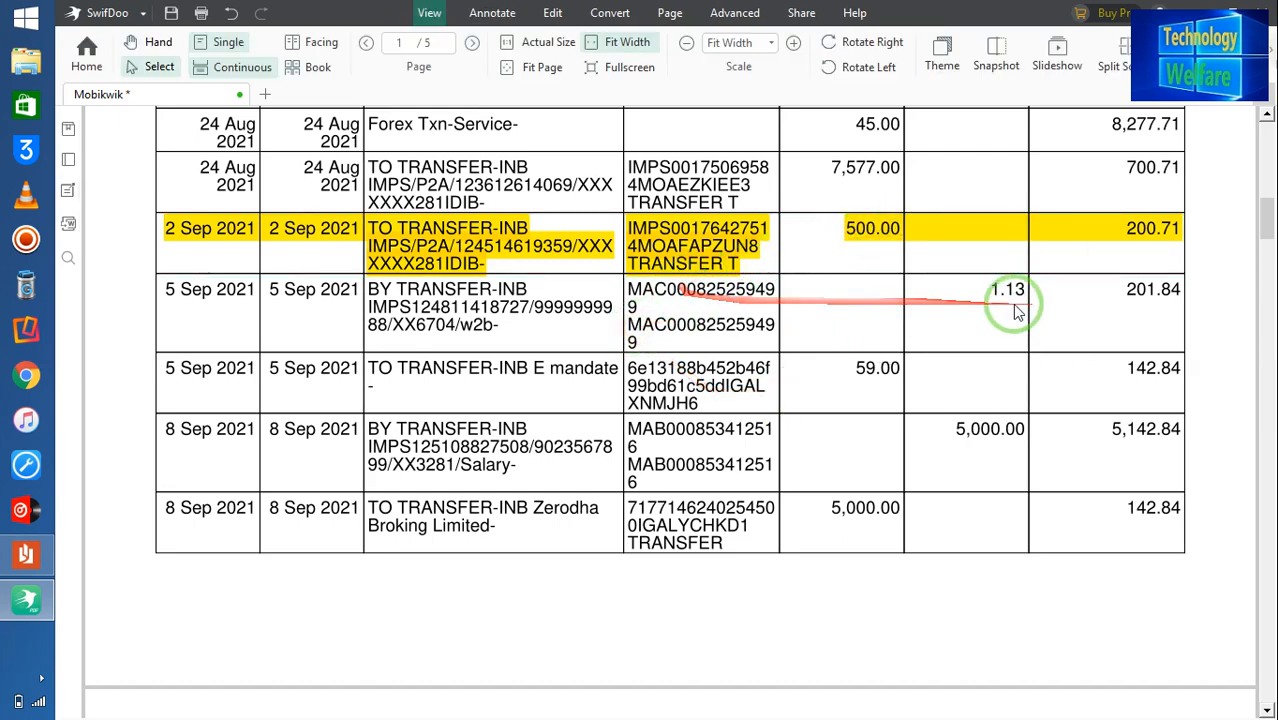
Step: Underline the 201.84 balance in the first 5 Sep 2021 row
drag(1128, 291, 1184, 291)
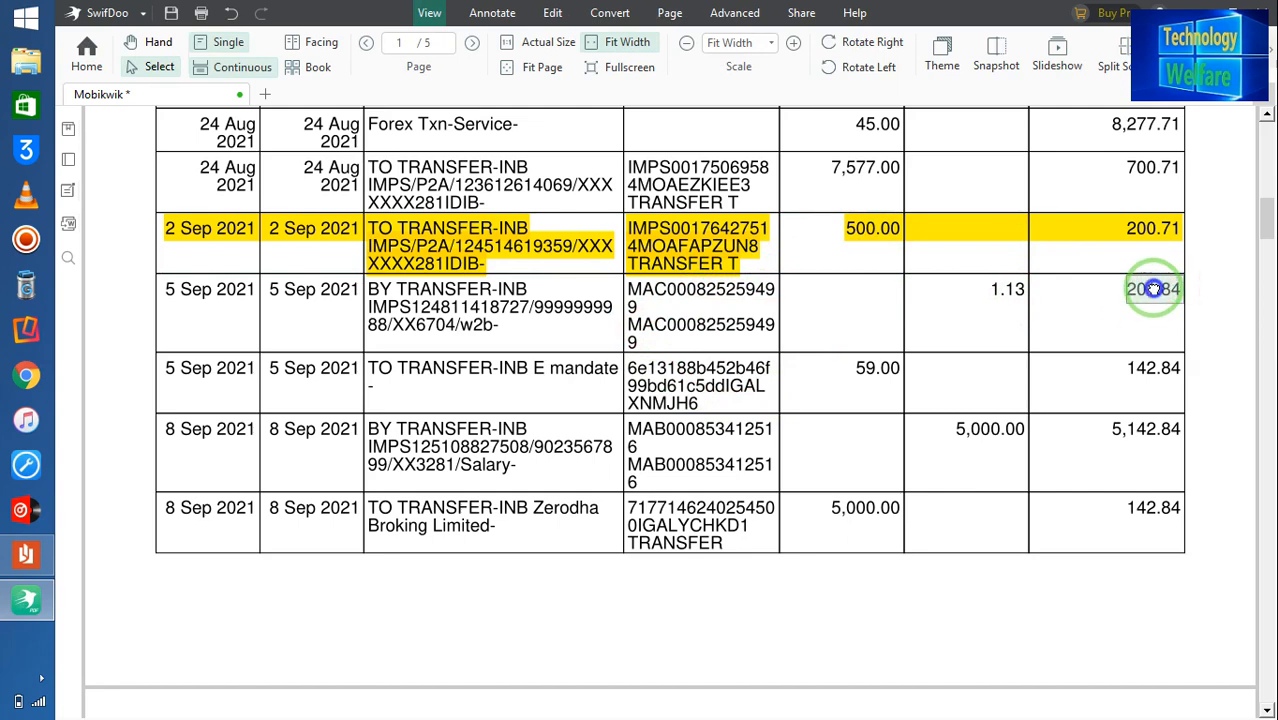
right_click(1150, 291)
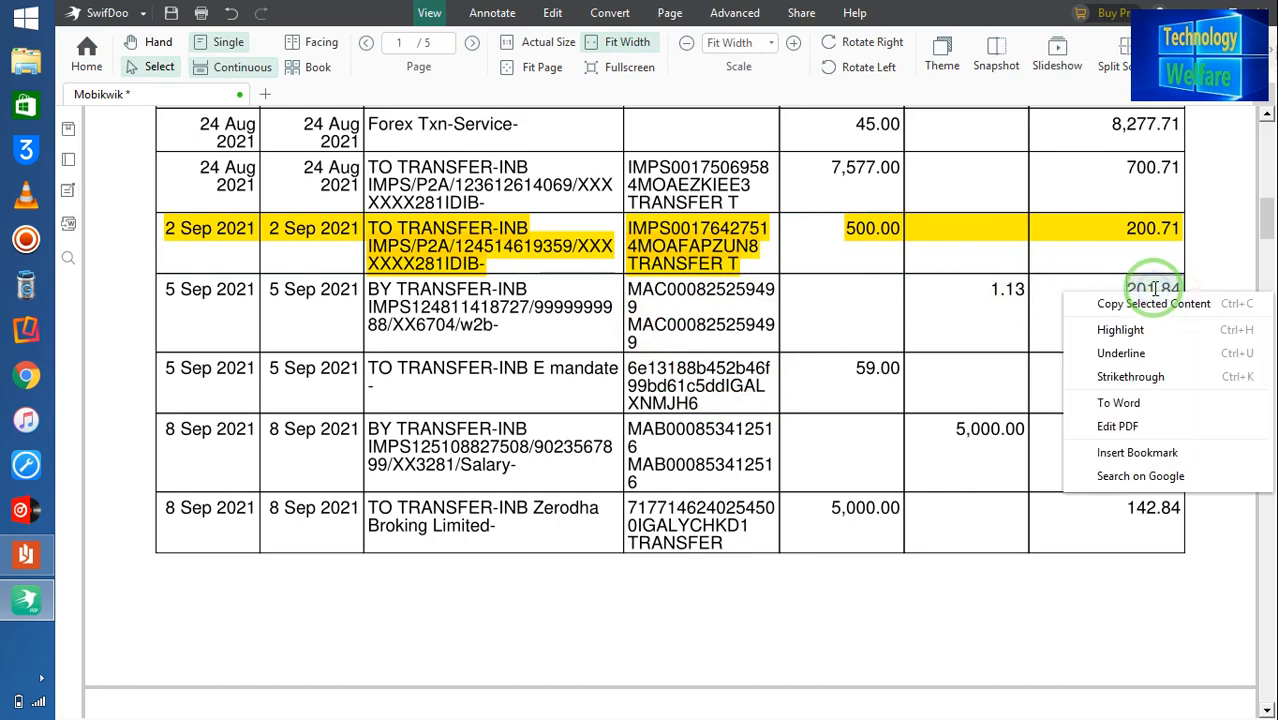
click(1127, 358)
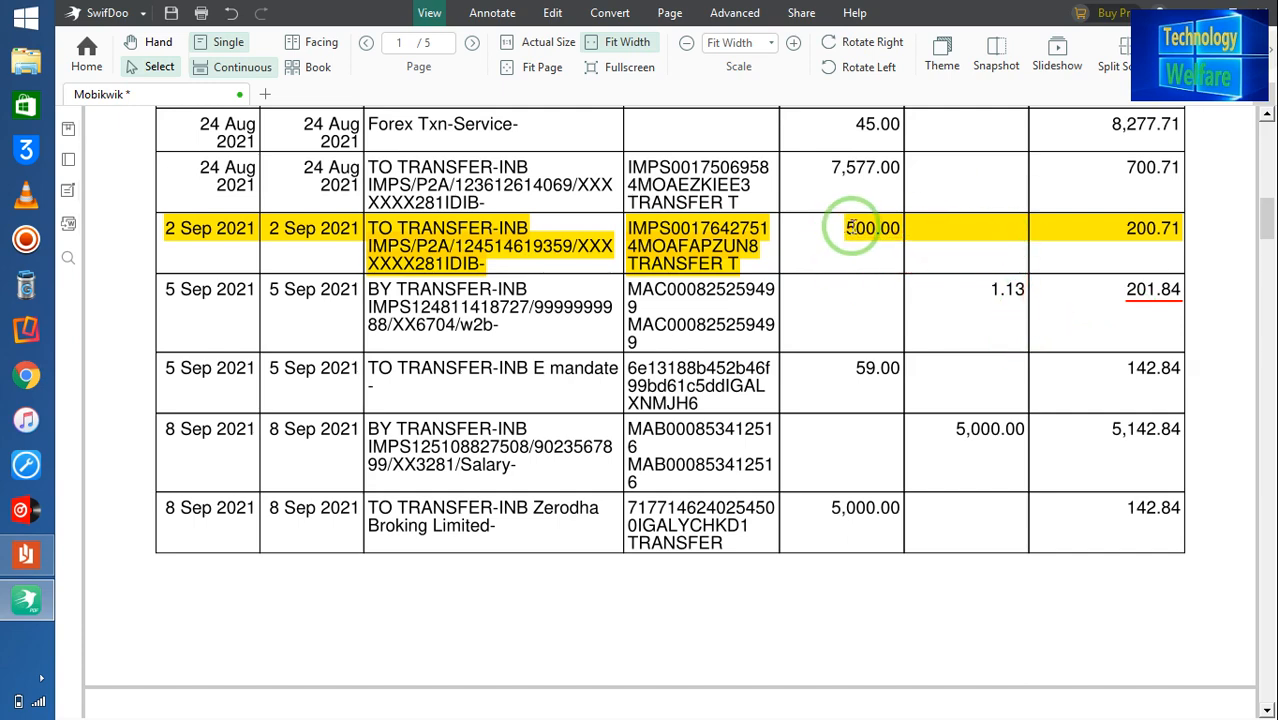
Step: Select the 500.00 debit in the highlighted 2 Sep 2021 row and open the highlight's annotation note
click(848, 228)
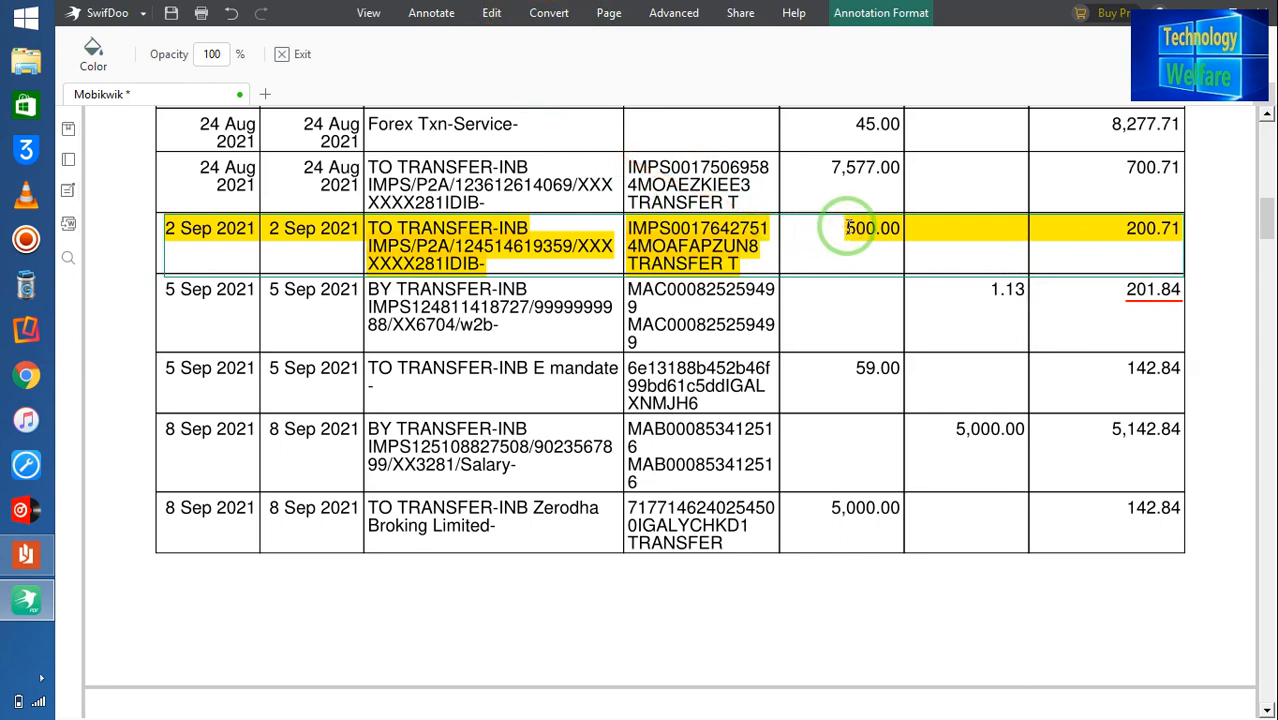
drag(848, 228, 896, 232)
right_click(880, 238)
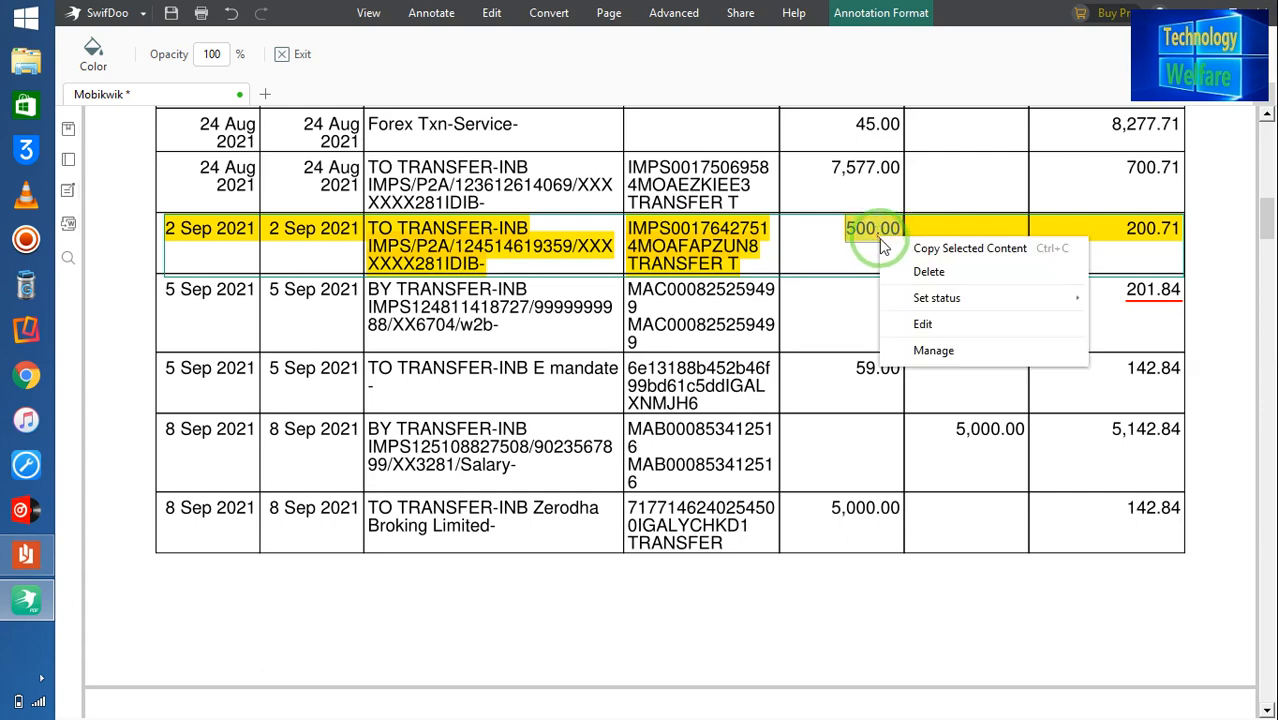
click(925, 325)
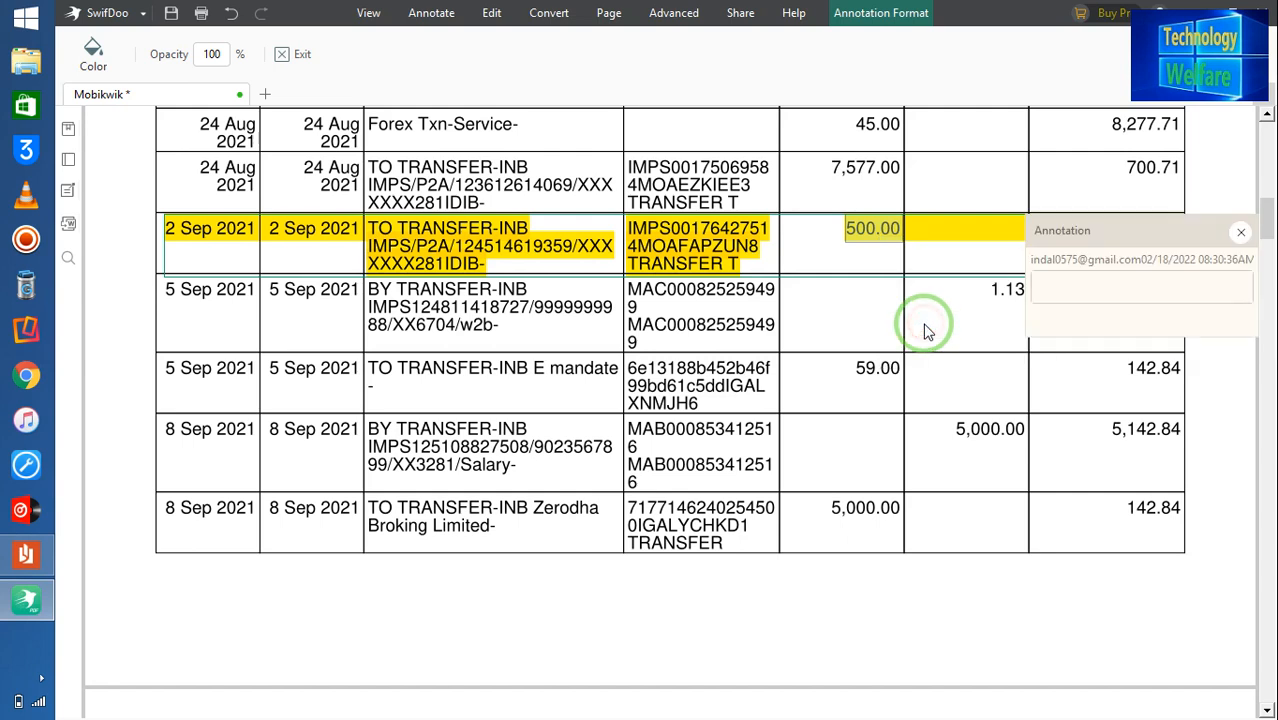
right_click(869, 222)
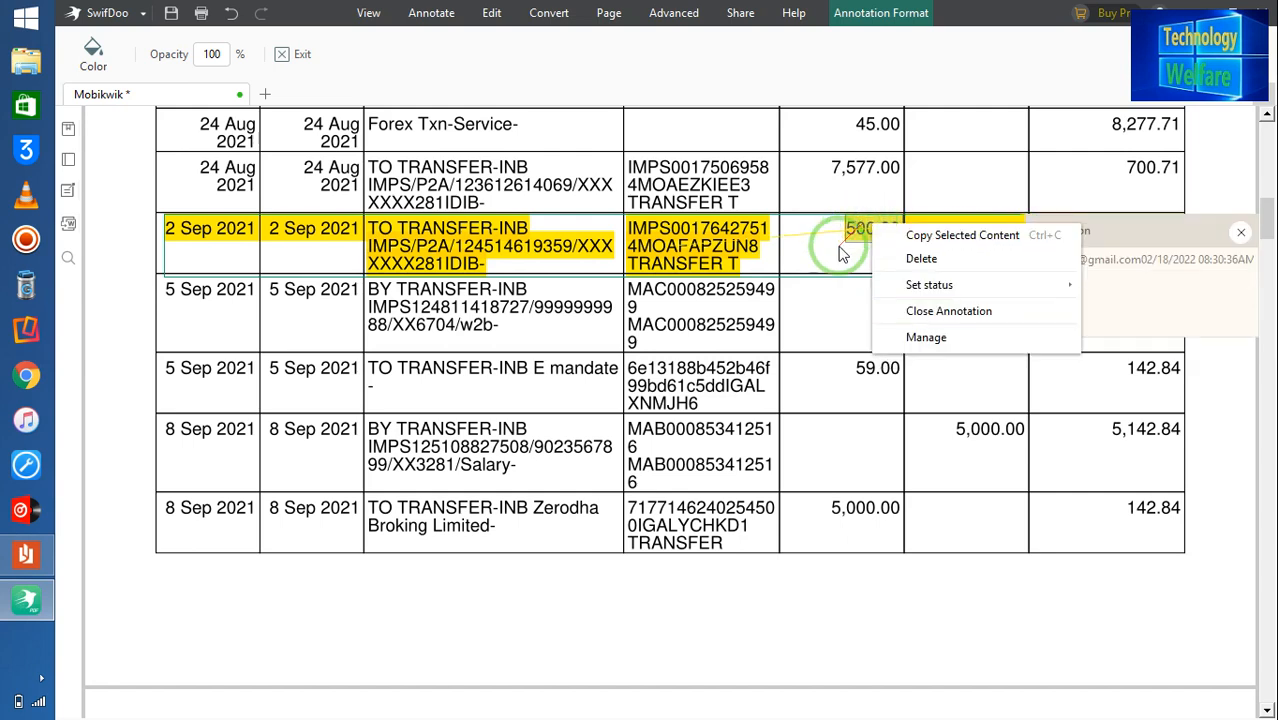
Step: Erase the 500.00 debit in the highlighted 2 Sep 2021 row with the White-out tool
click(490, 13)
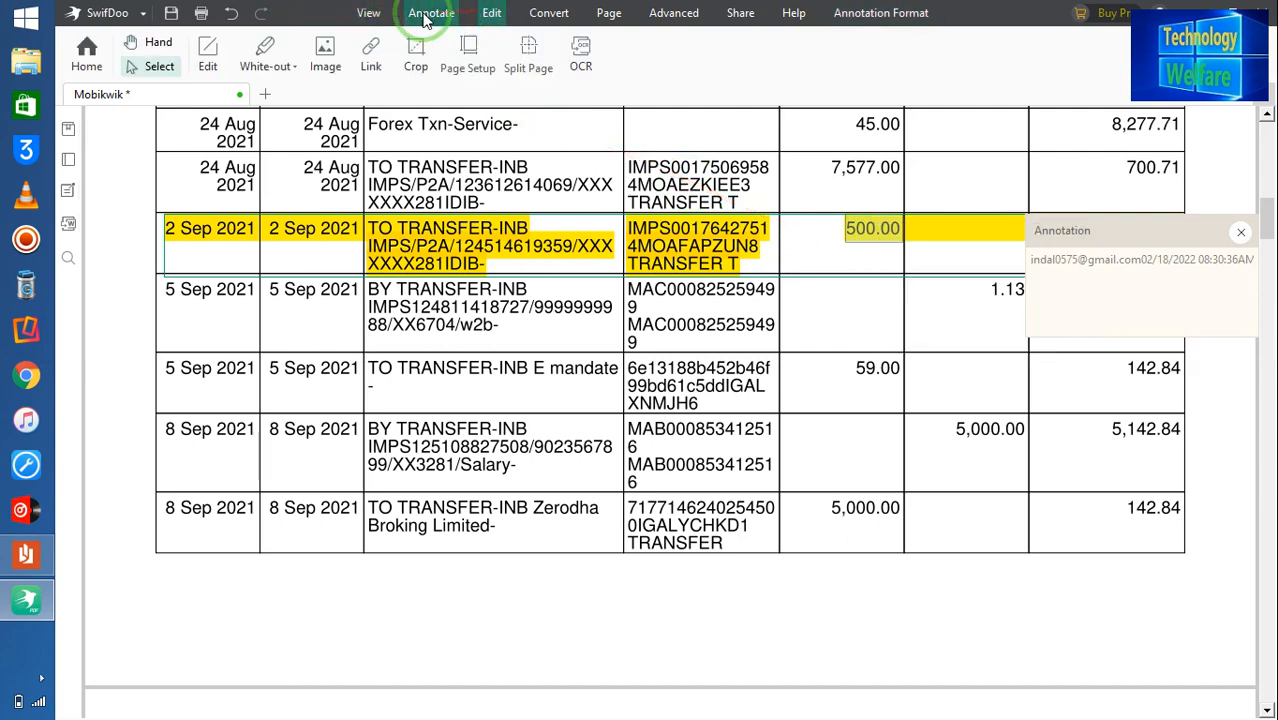
click(266, 55)
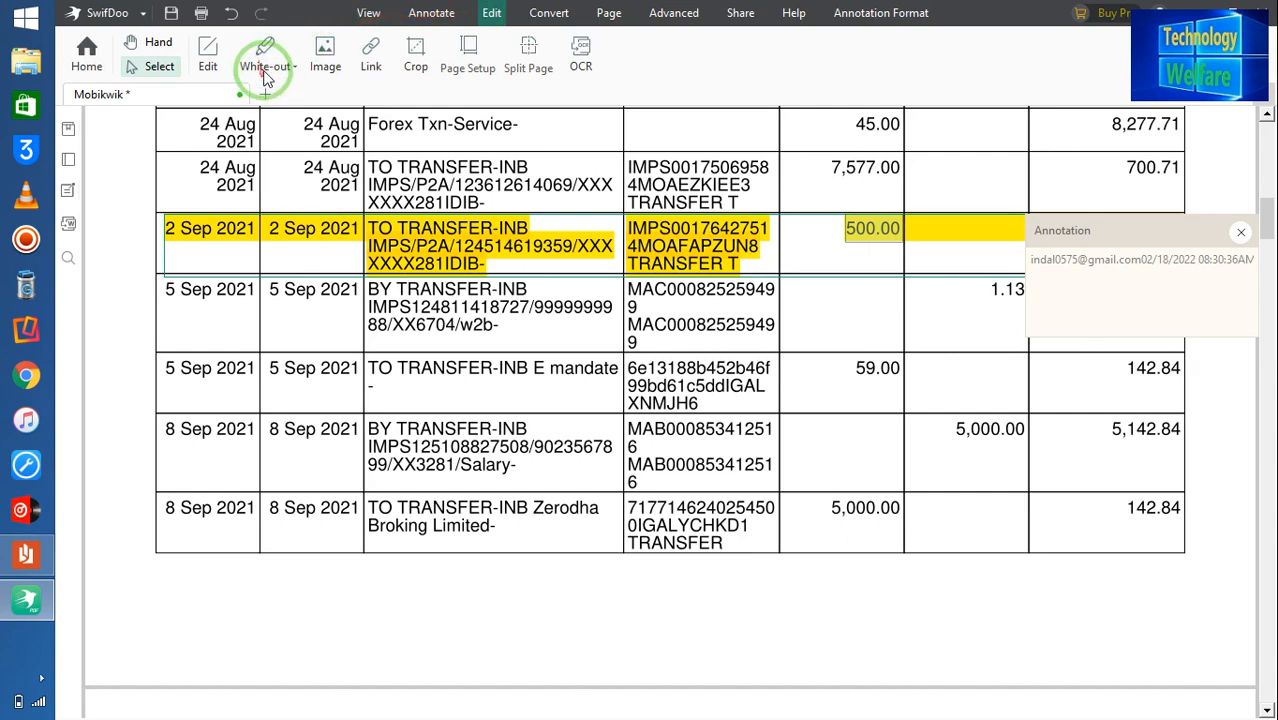
click(263, 60)
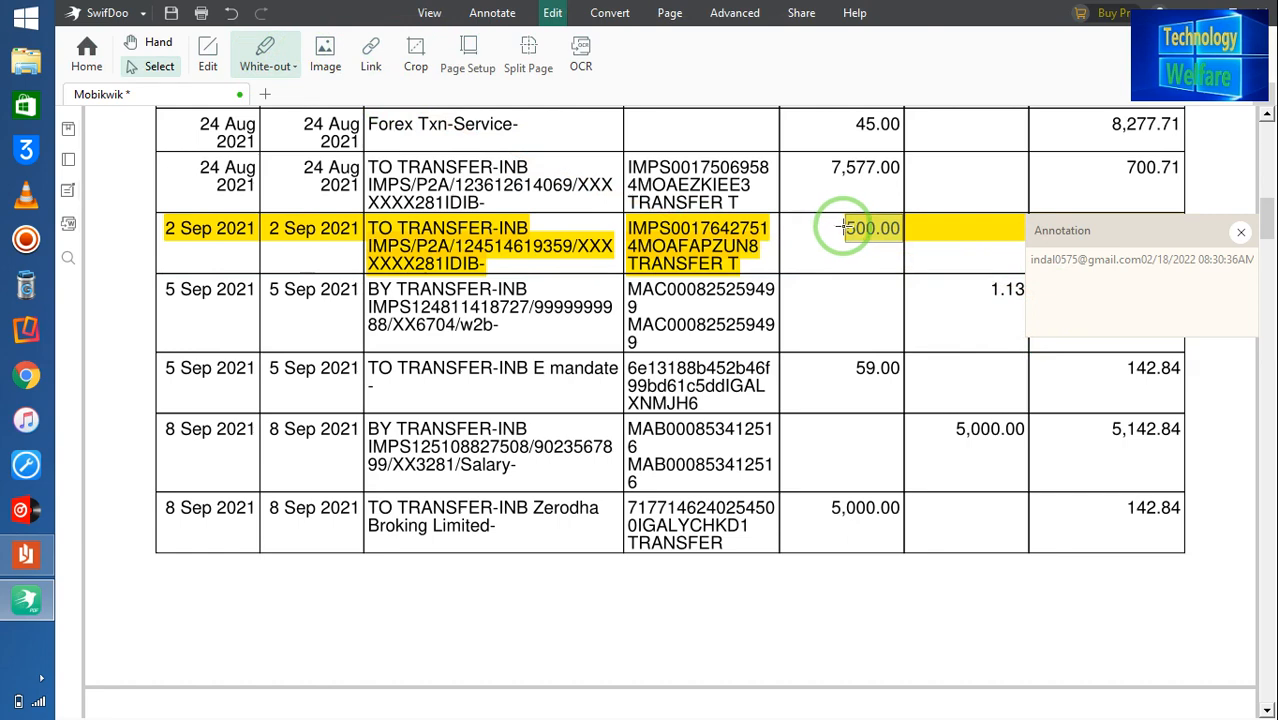
drag(843, 228, 905, 228)
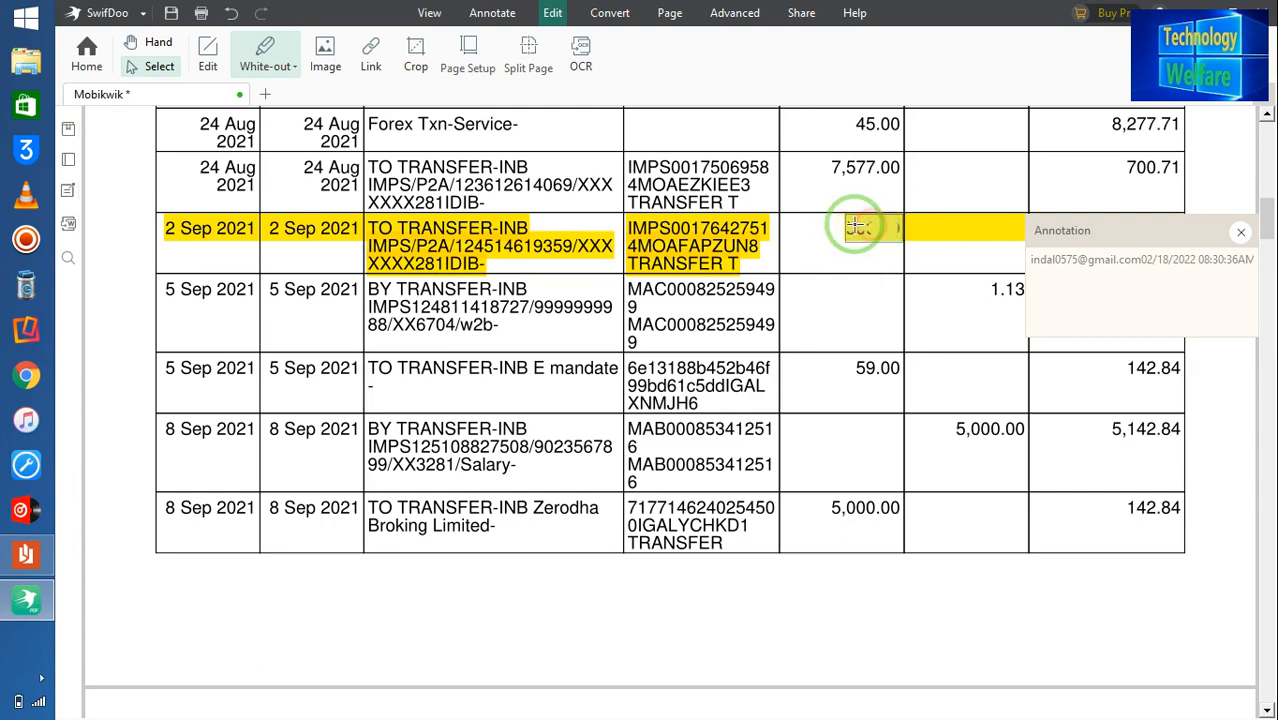
click(871, 226)
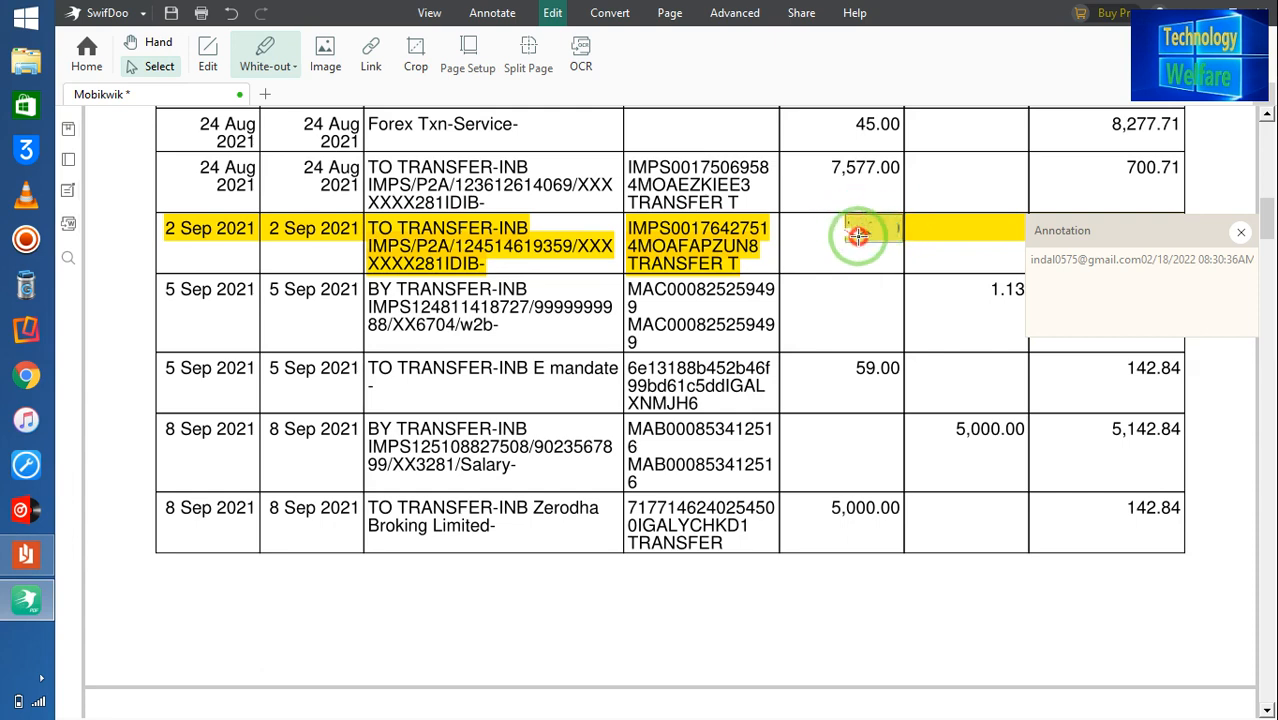
click(878, 226)
mouse_move(878, 226)
mouse_down()
mouse_move(852, 223)
mouse_move(925, 245)
mouse_move(895, 234)
mouse_up()
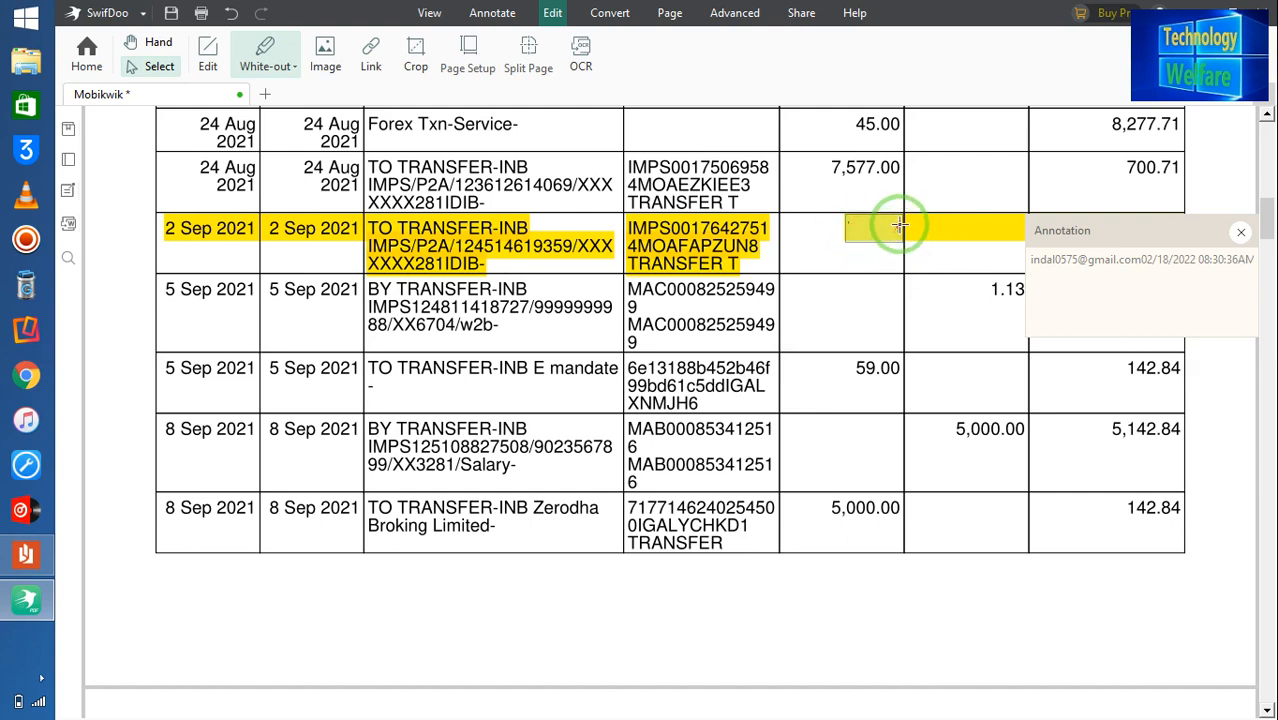
Step: White out the 59.00 debit in the 5 Sep 2021 row and the 5,000.00 credit and 5,142.84 balance below it
mouse_move(857, 367)
mouse_down()
mouse_move(902, 379)
mouse_move(833, 479)
mouse_move(106, 466)
mouse_move(194, 518)
mouse_move(191, 431)
mouse_move(842, 547)
mouse_move(941, 422)
mouse_move(984, 456)
mouse_move(1021, 456)
mouse_move(950, 414)
mouse_move(965, 452)
mouse_move(1022, 456)
mouse_up()
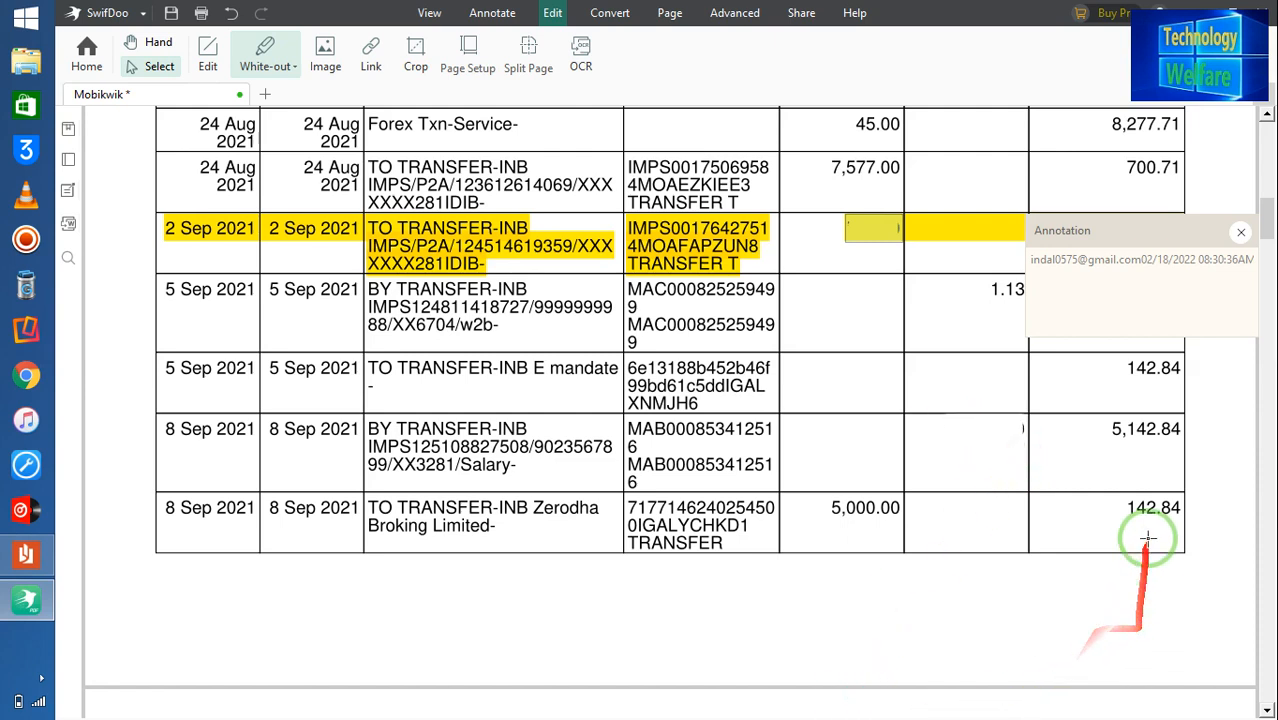
mouse_move(1098, 424)
mouse_down()
mouse_move(1178, 436)
mouse_move(1181, 448)
mouse_move(1113, 434)
mouse_move(1126, 541)
mouse_up()
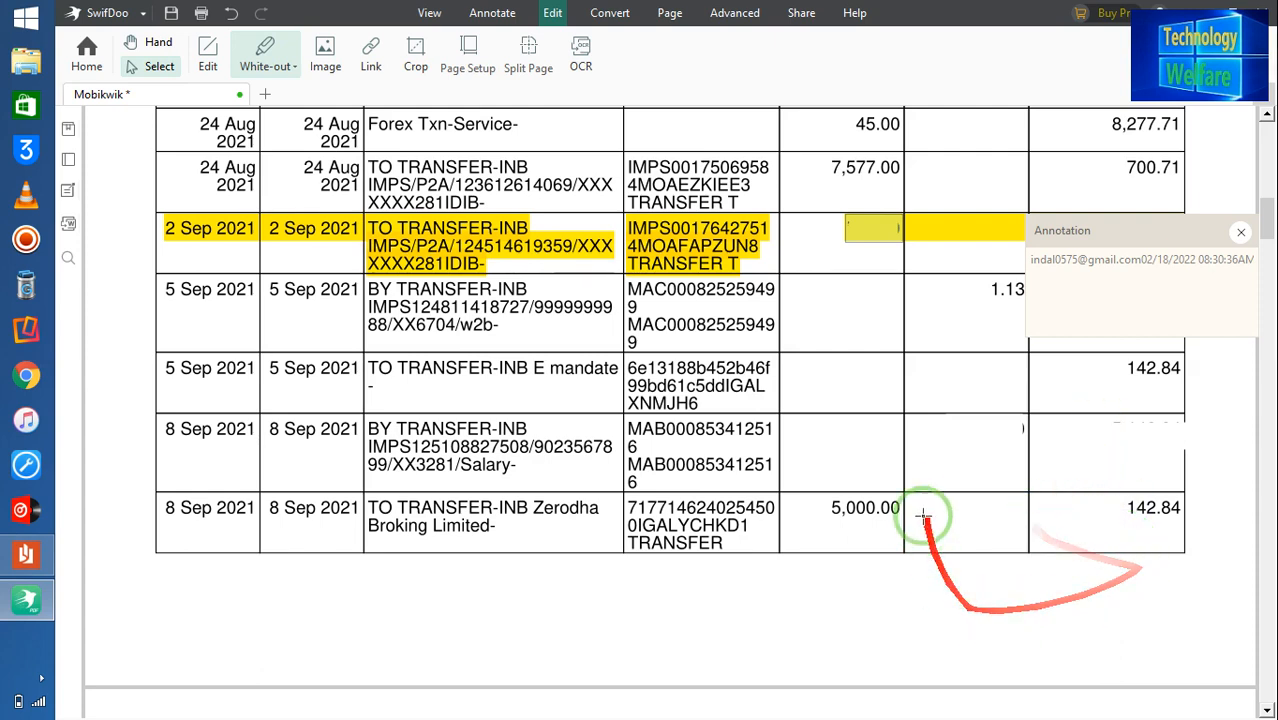
scroll(760, 330, up, 5)
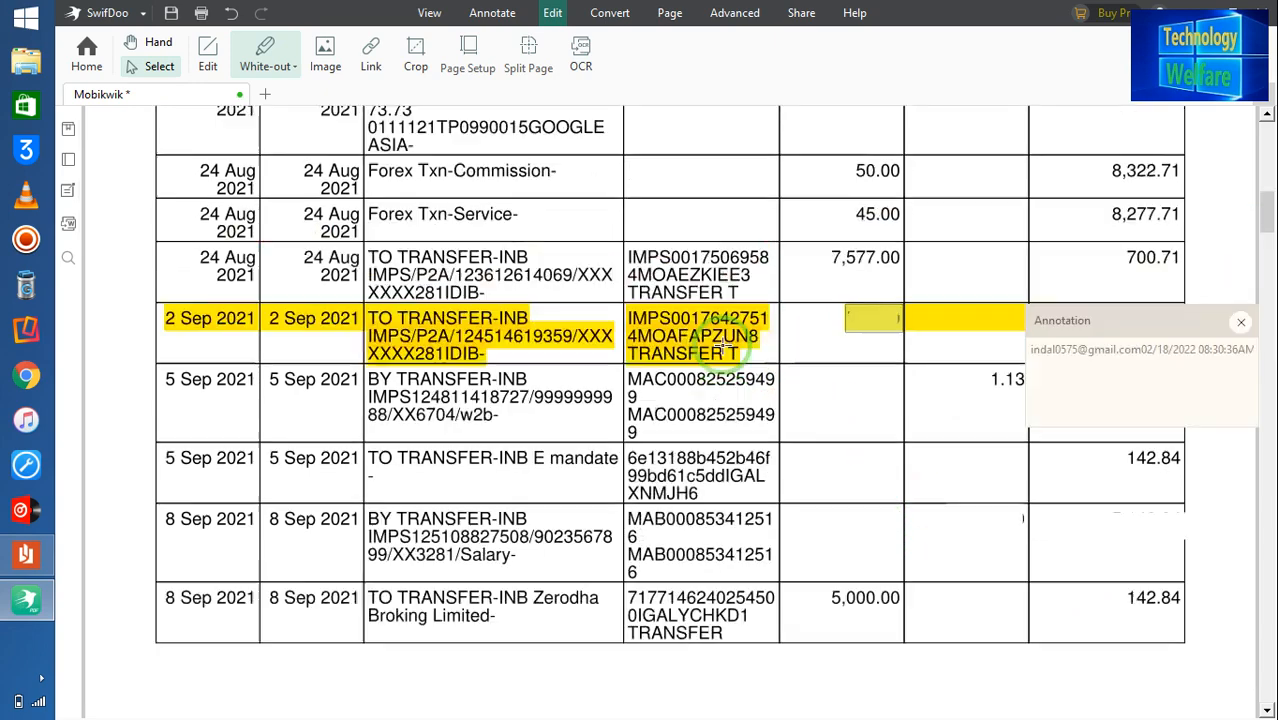
scroll(720, 345, down, 2)
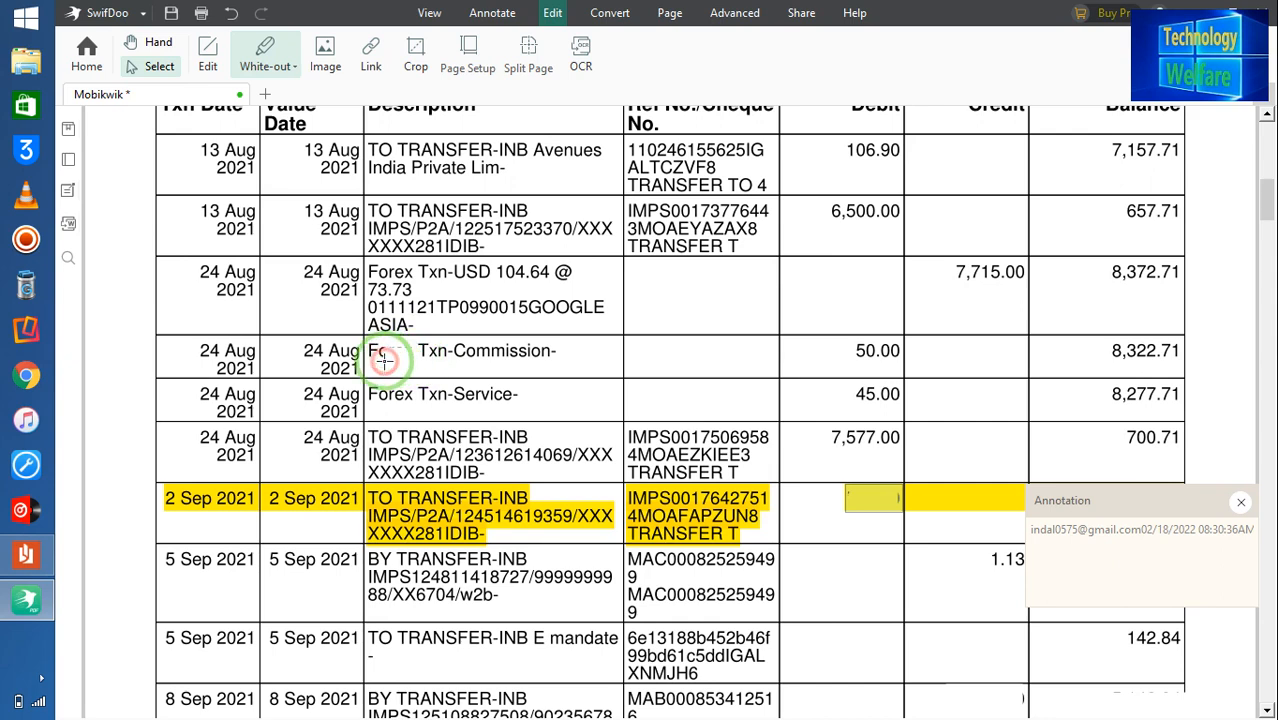
Step: White out the word Forex in the Forex Txn-Commission description and undo that erasure
drag(398, 361, 380, 350)
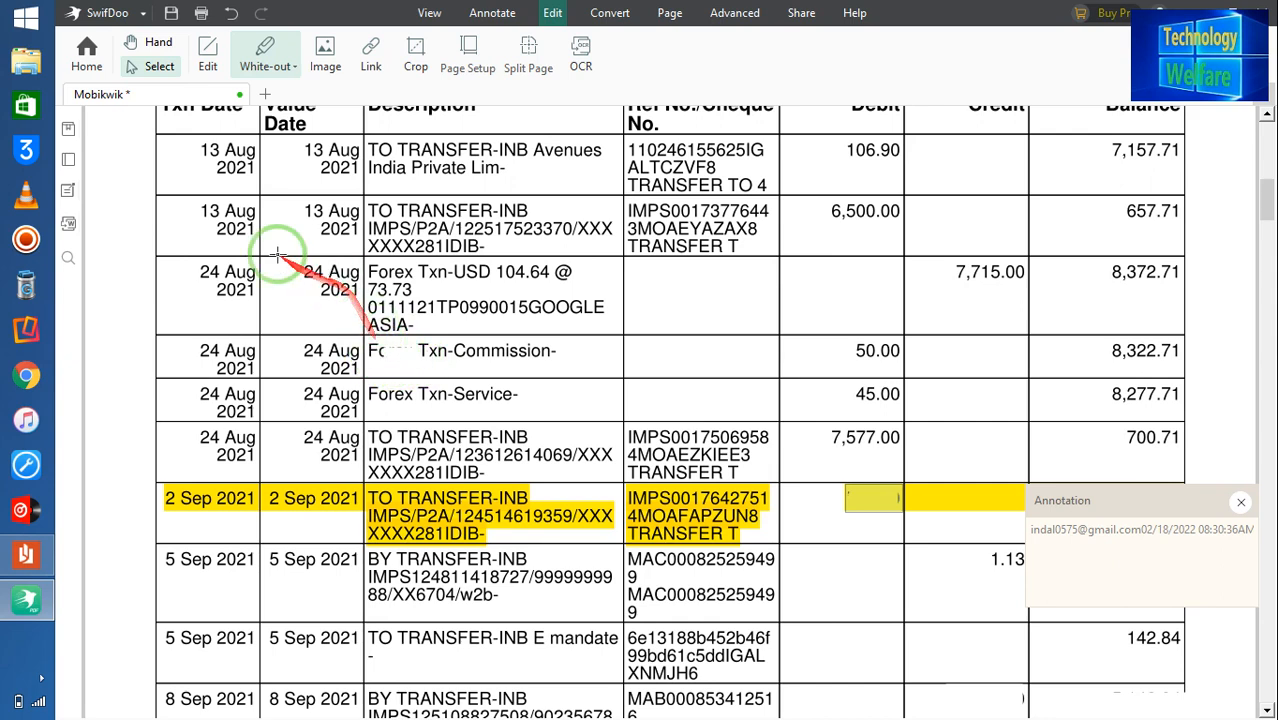
click(231, 18)
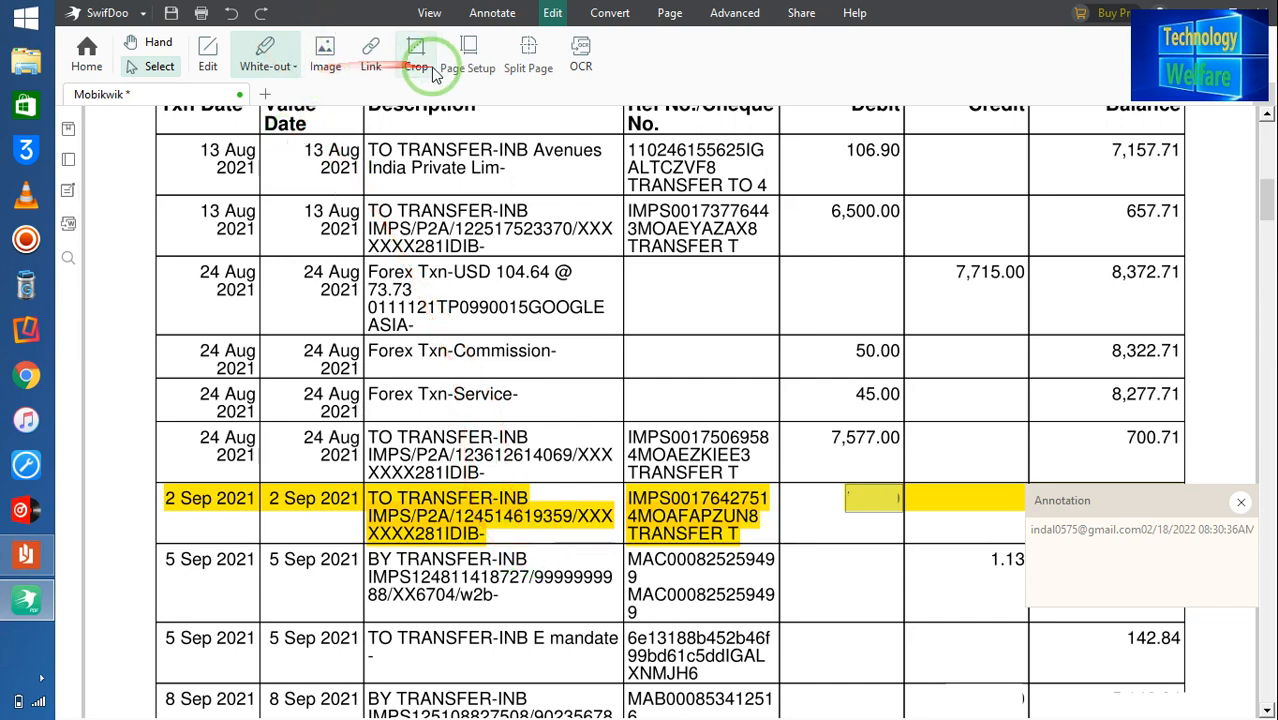
Step: Try to switch the statement into text editing mode and dismiss the alerts
click(207, 55)
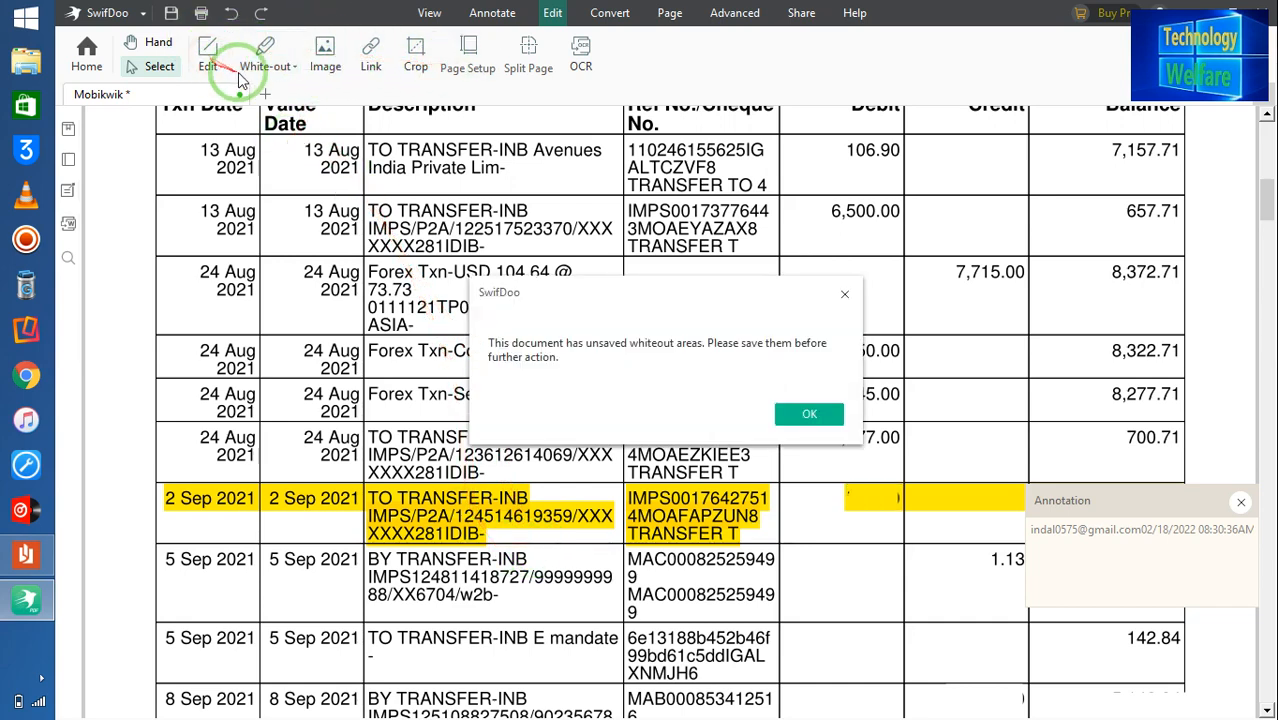
click(813, 412)
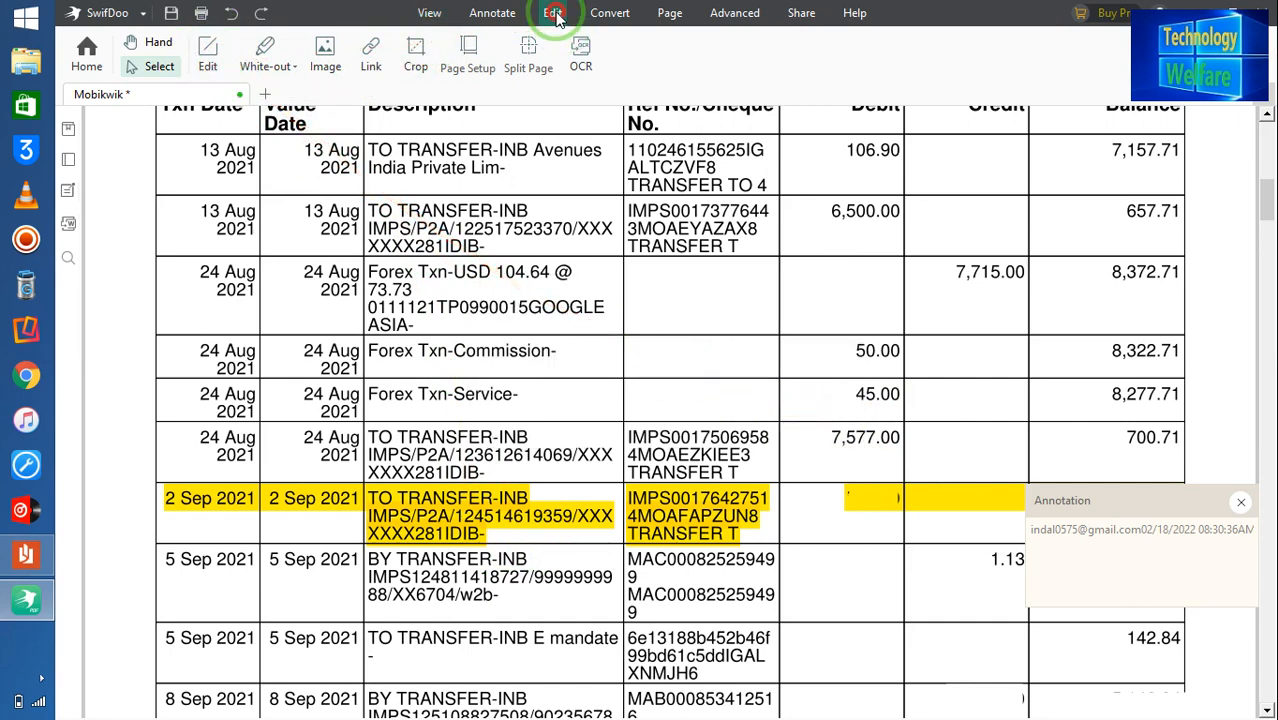
click(208, 64)
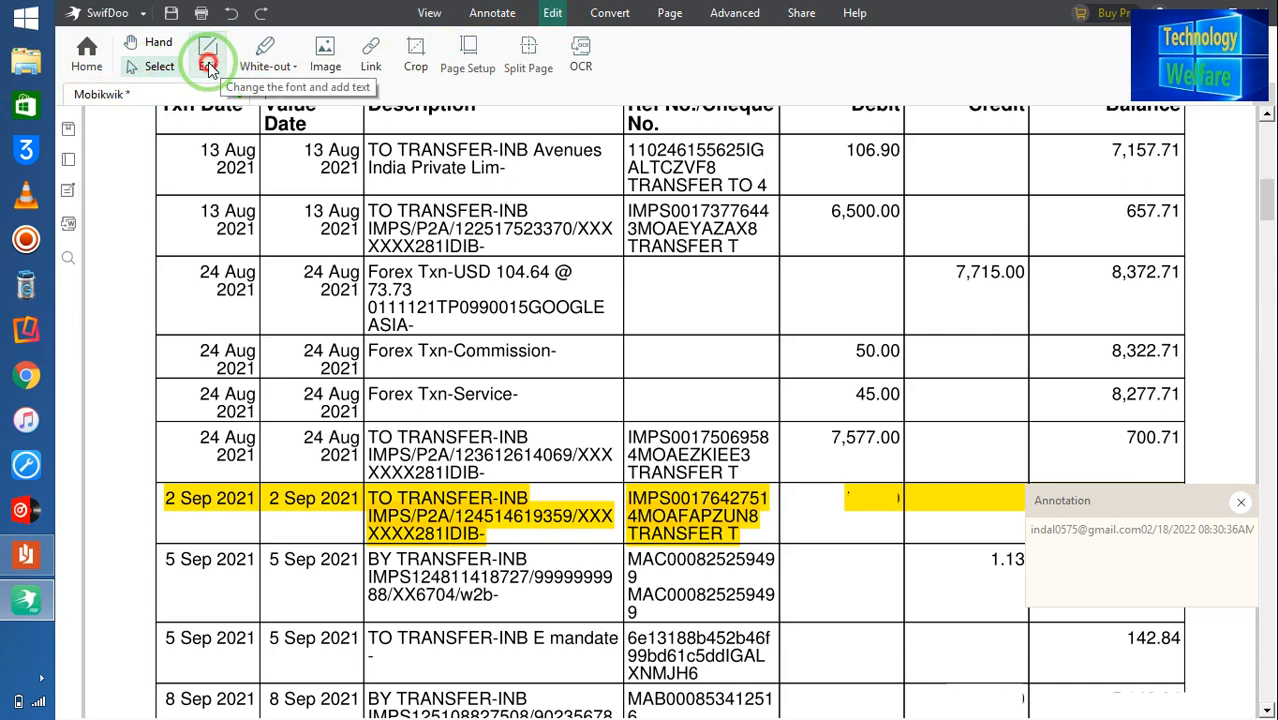
click(808, 418)
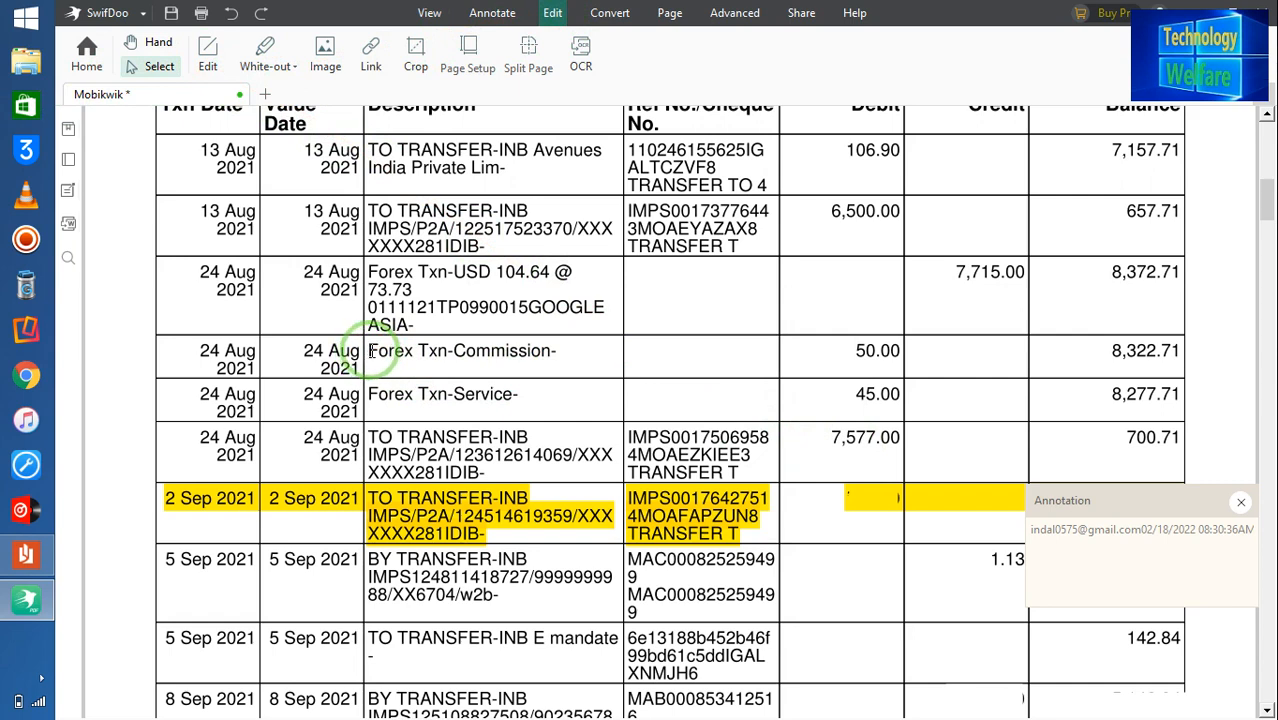
Step: Try to open the word Forex in the Forex Txn-Commission row for PDF text editing
click(389, 354)
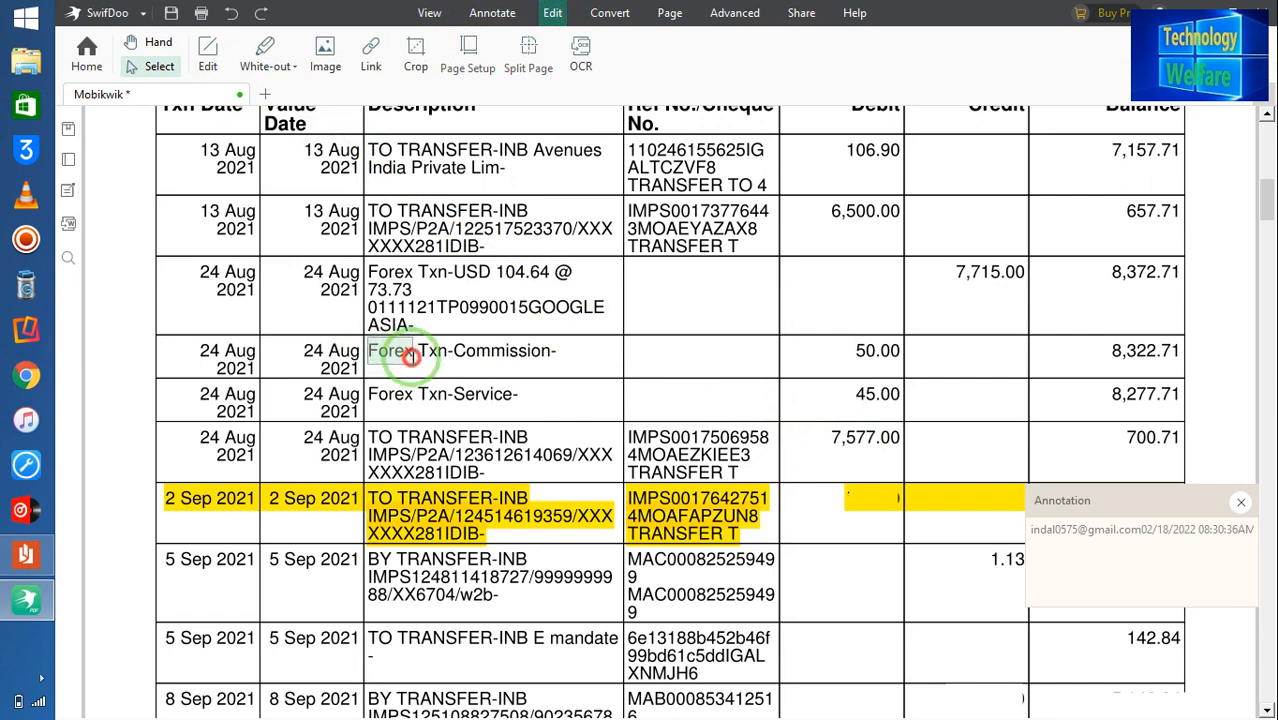
right_click(396, 352)
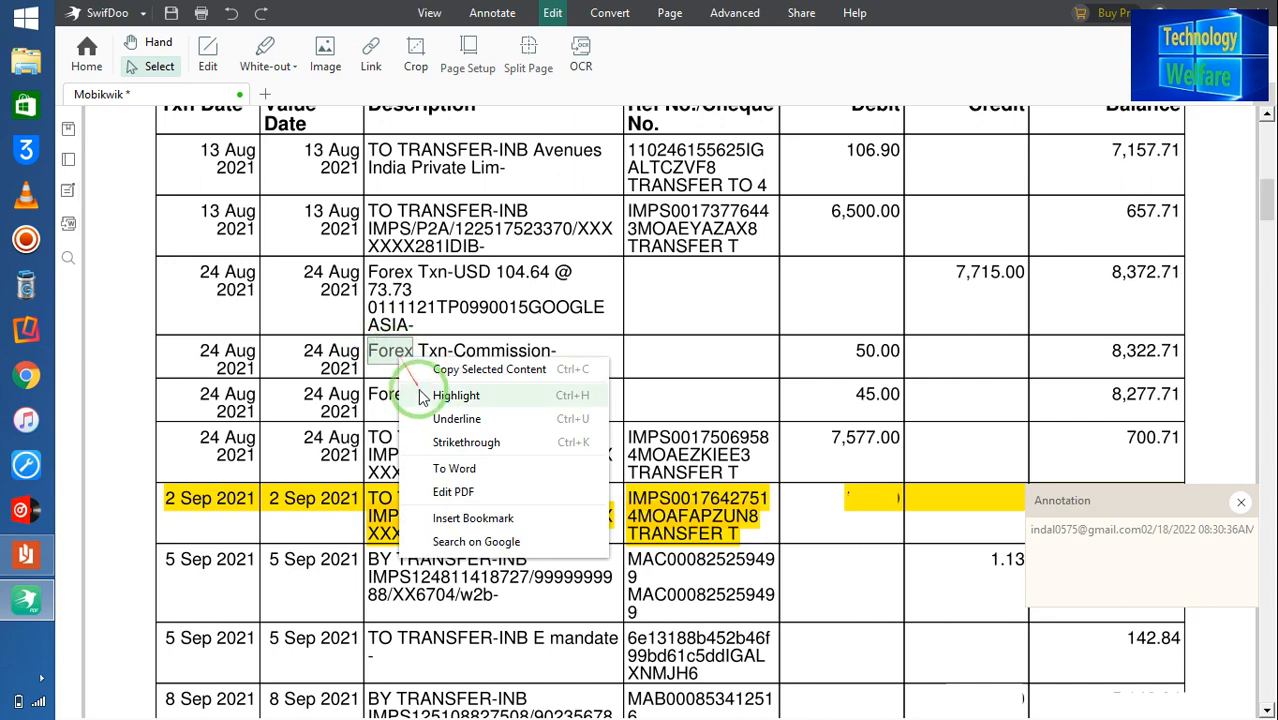
click(462, 494)
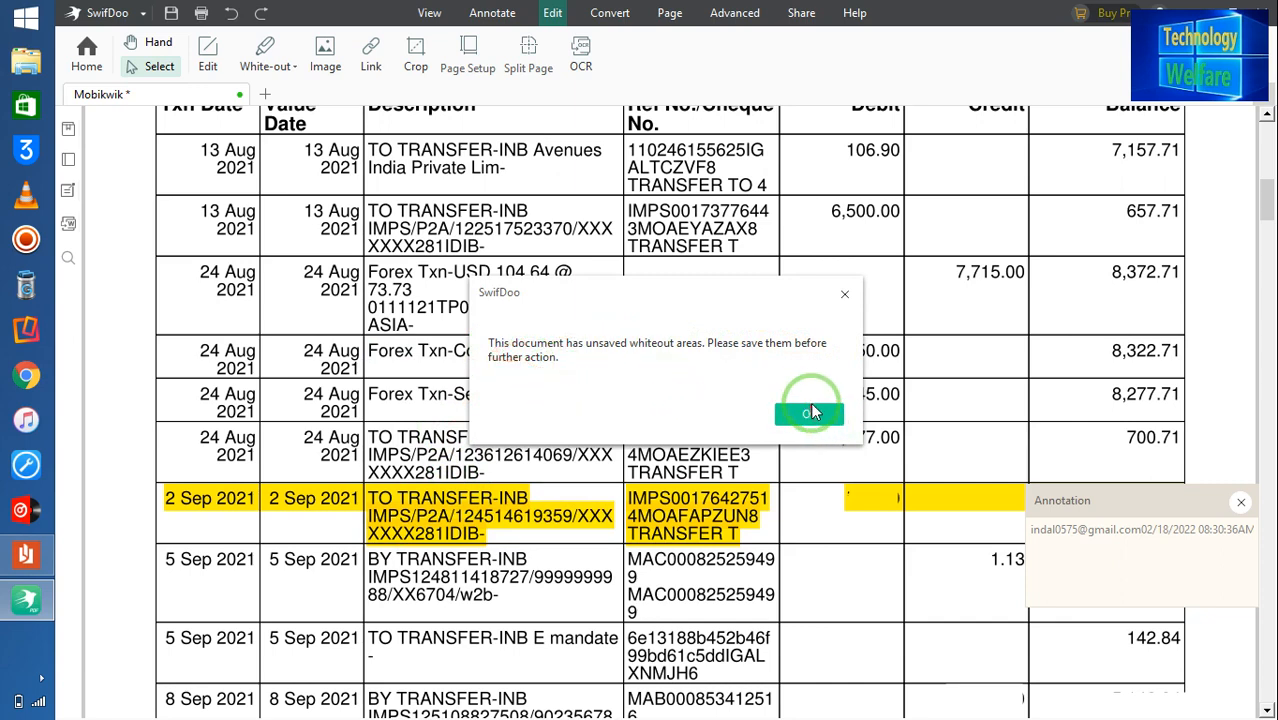
click(812, 420)
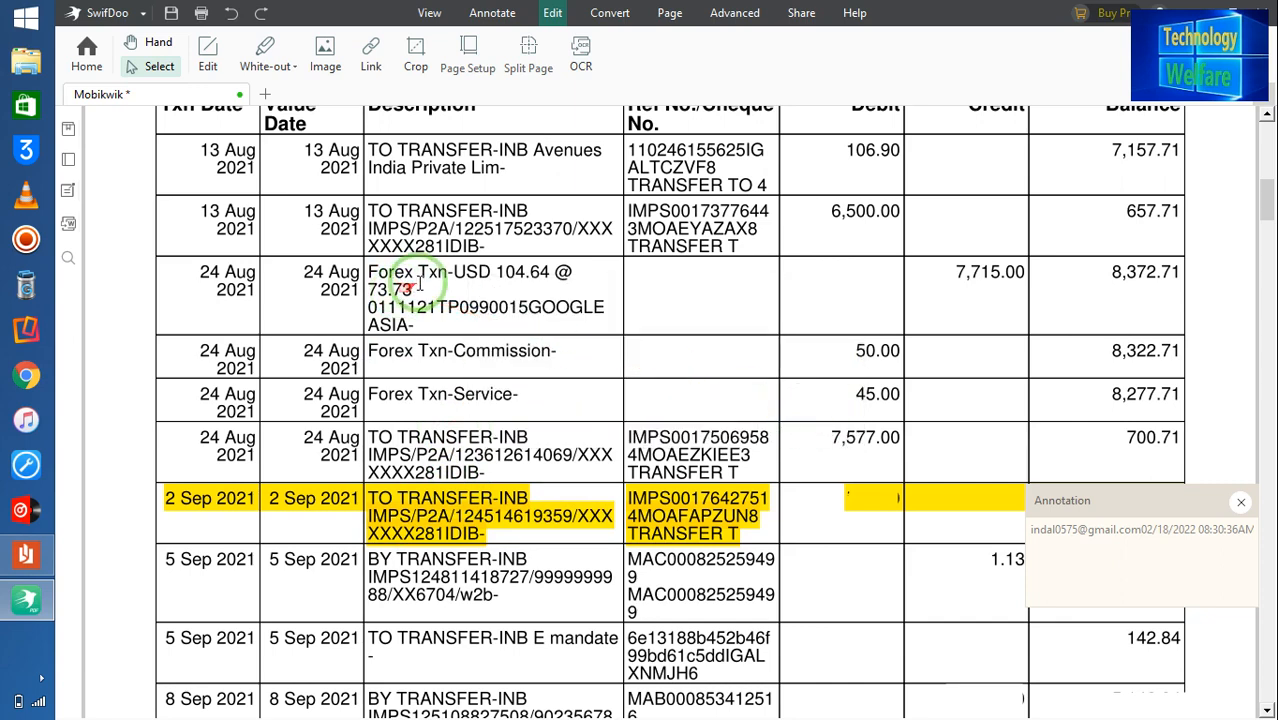
right_click(375, 351)
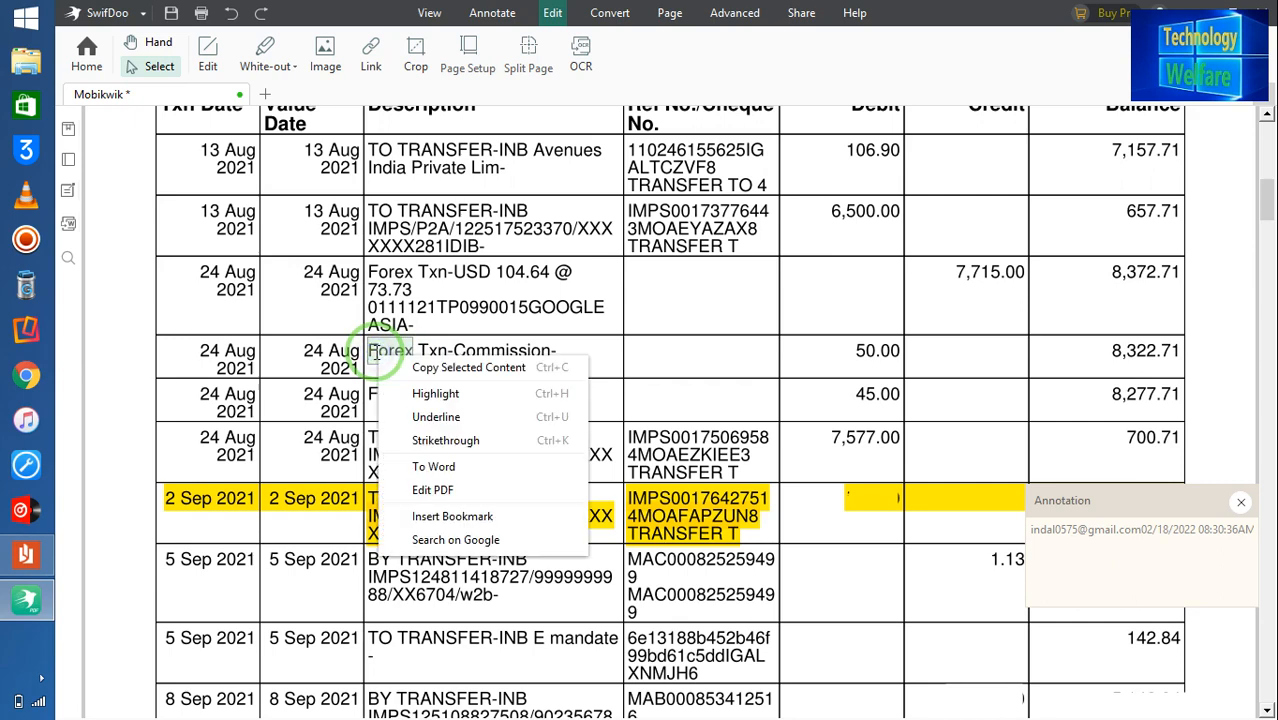
click(433, 490)
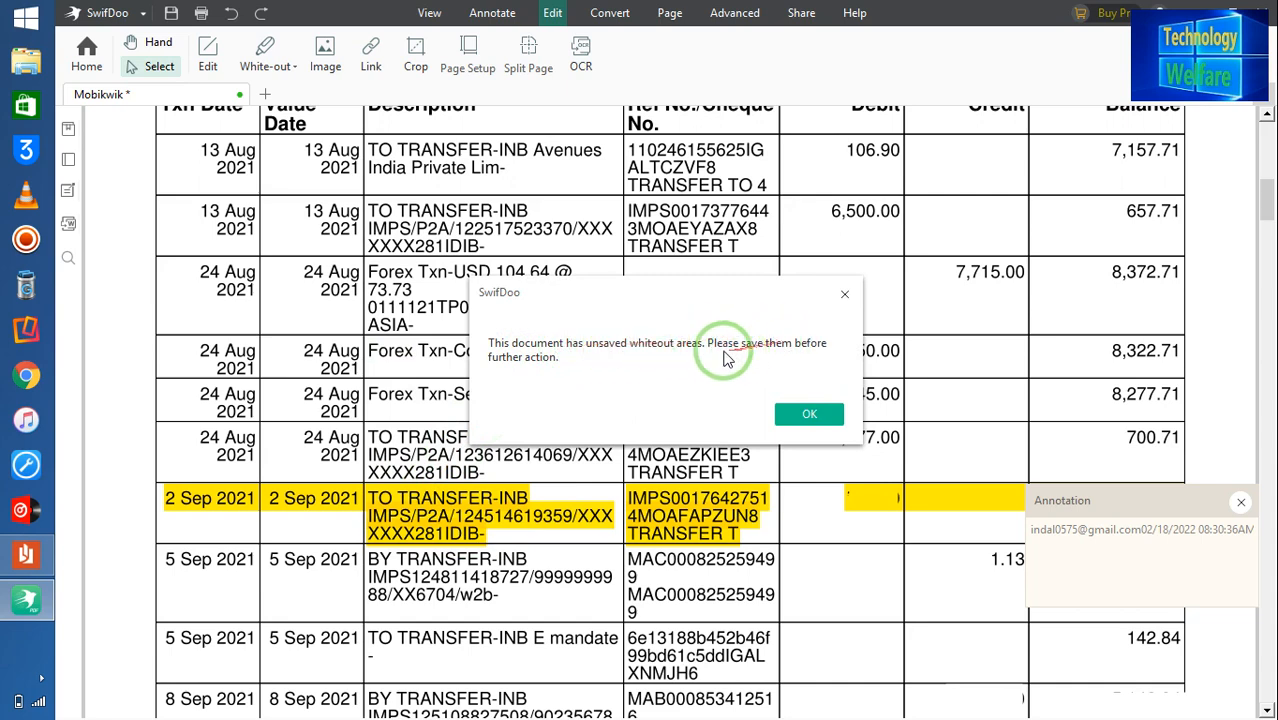
click(806, 414)
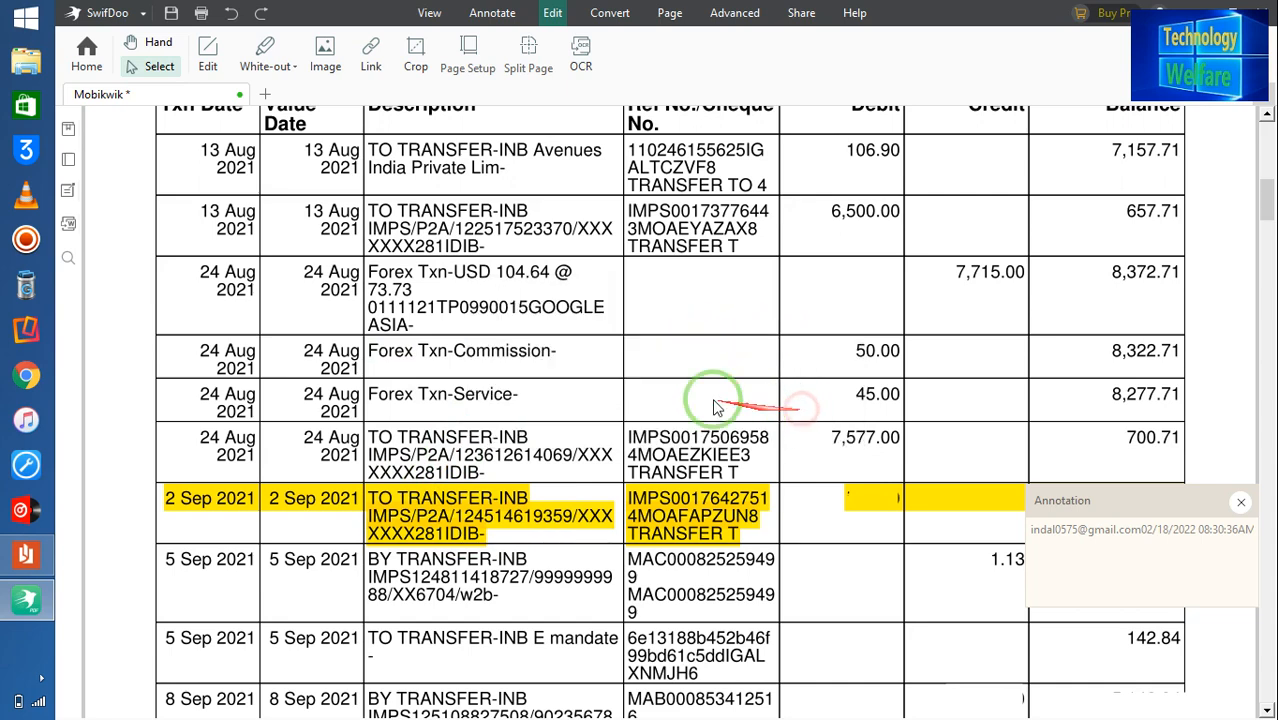
Step: Try to save the statement with its irreversible white-out changes, without saving it as a new file
click(141, 78)
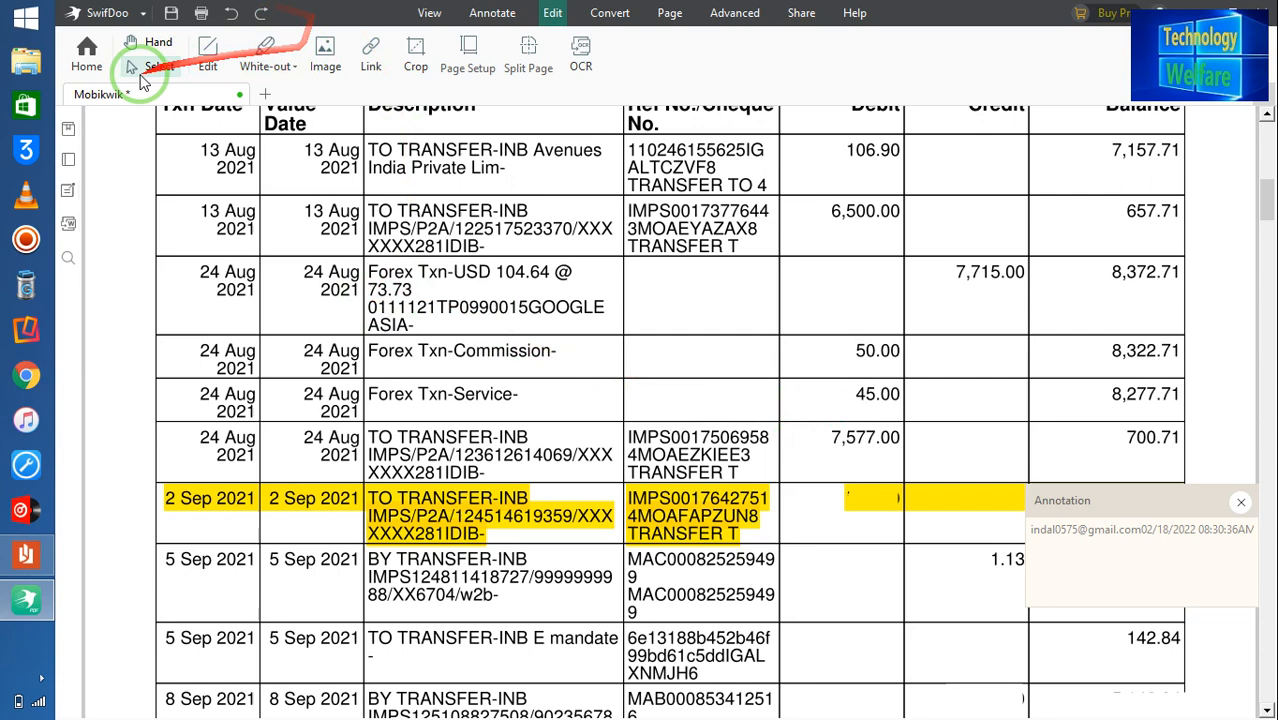
click(172, 14)
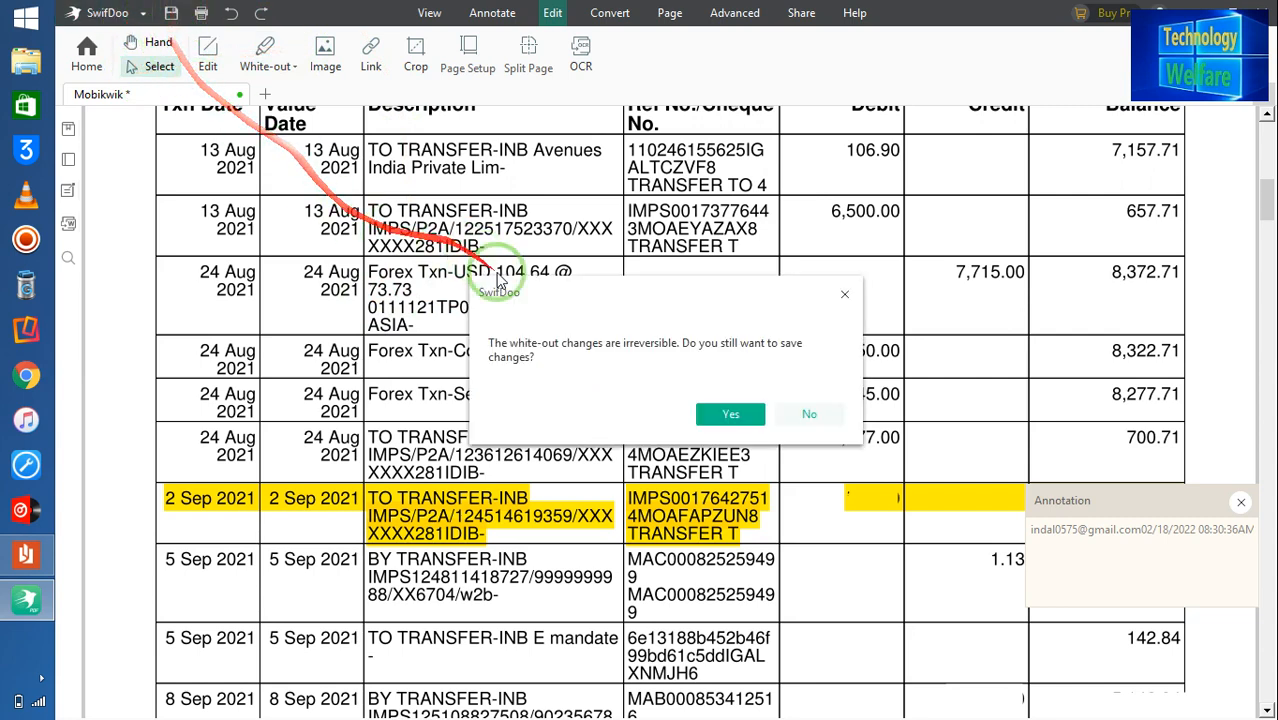
click(729, 418)
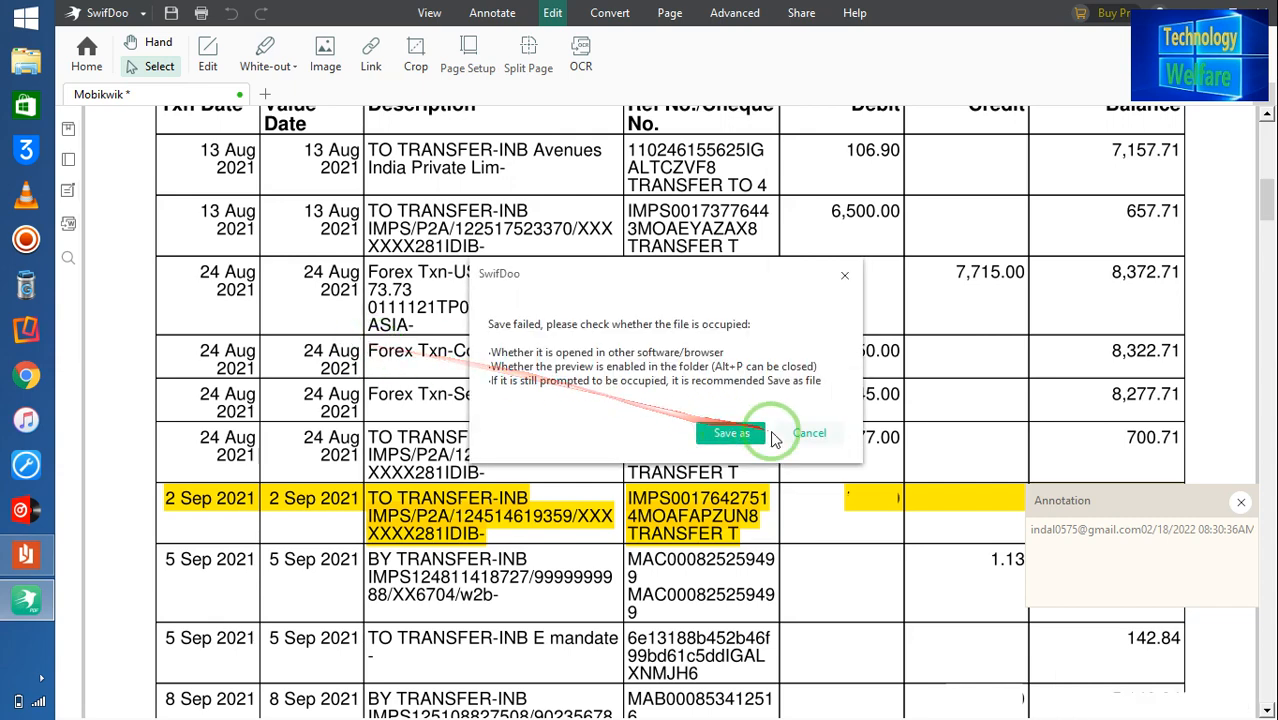
click(805, 435)
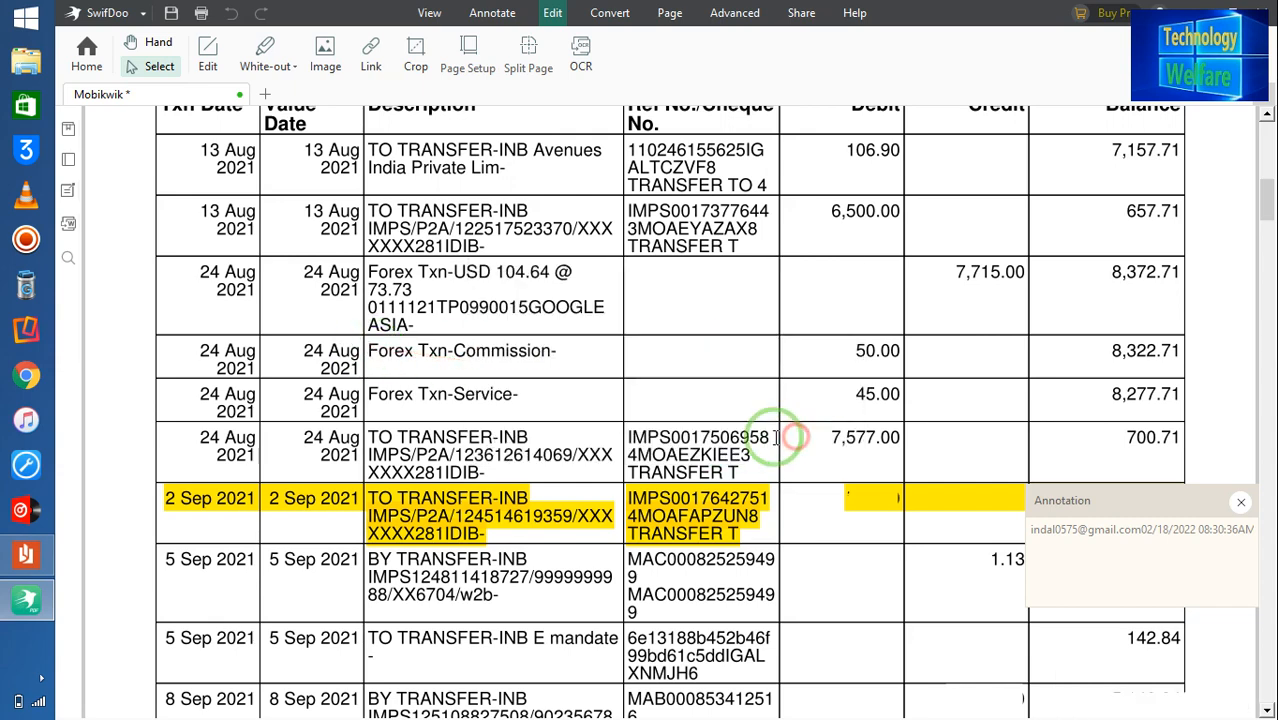
Step: Try to open the word Forex in the Forex Txn-USD 104.64 description for PDF text editing
click(372, 277)
drag(372, 270, 415, 272)
right_click(405, 272)
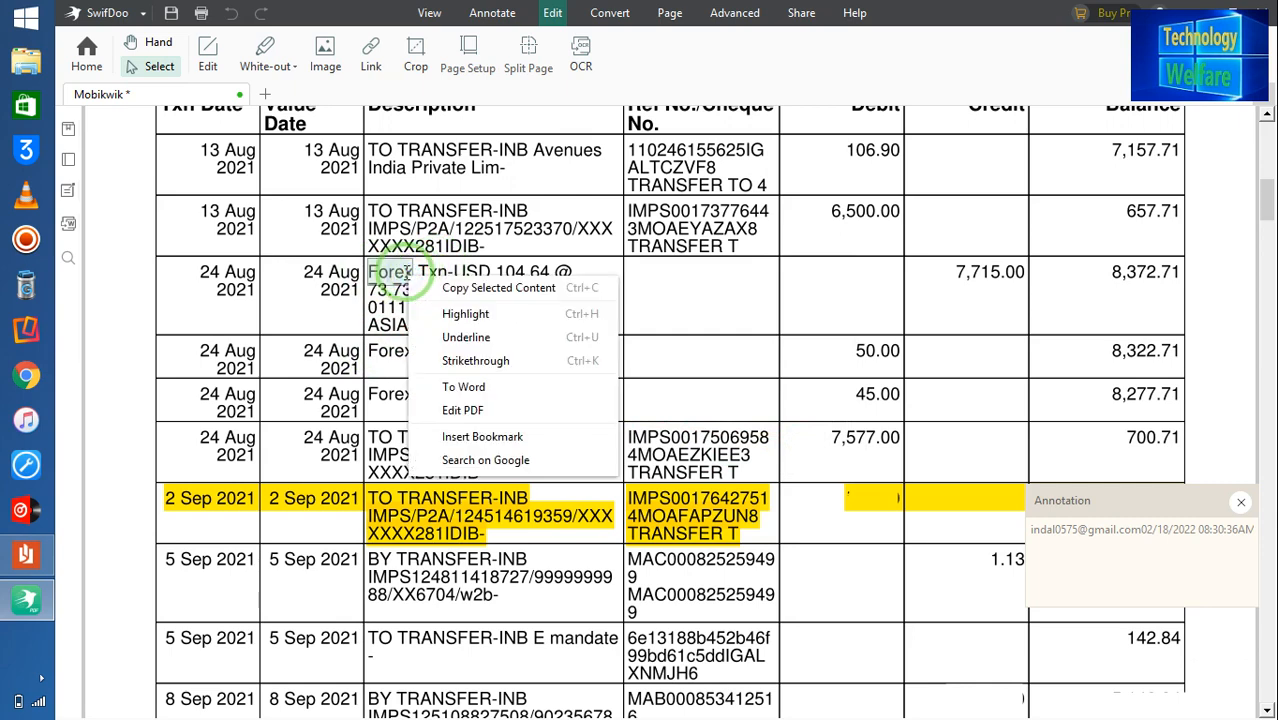
click(462, 410)
click(805, 417)
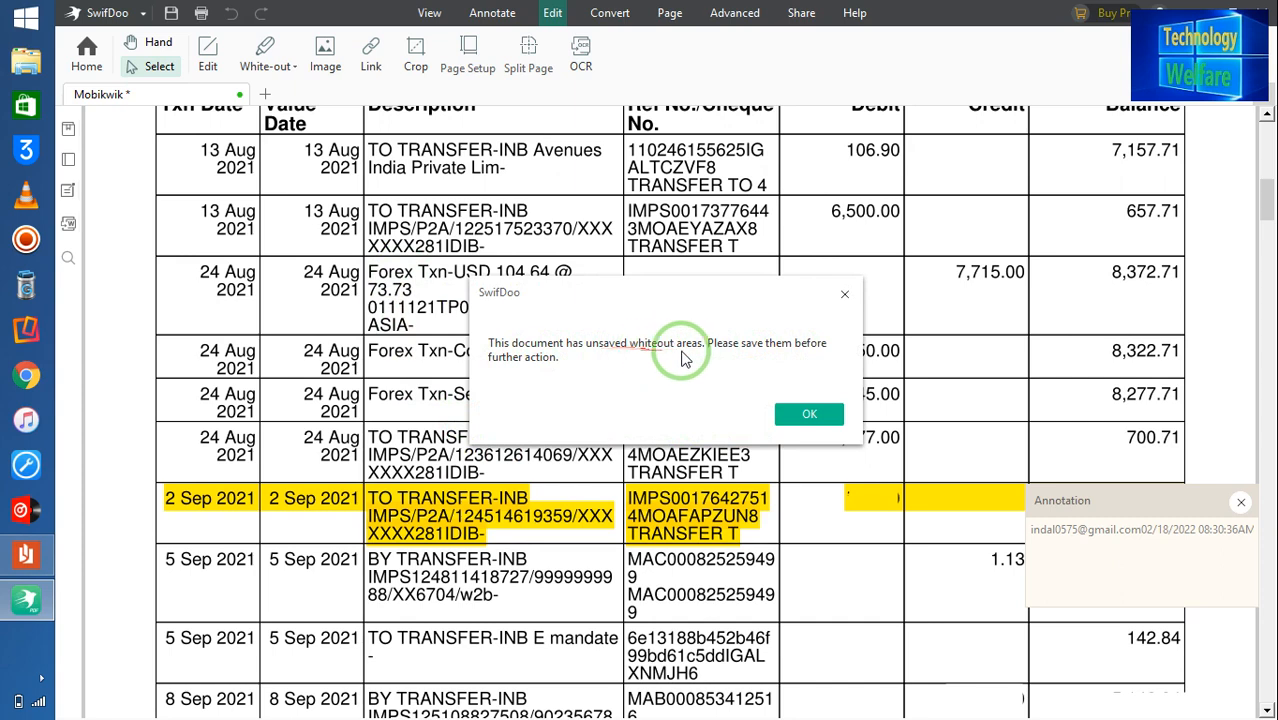
click(815, 415)
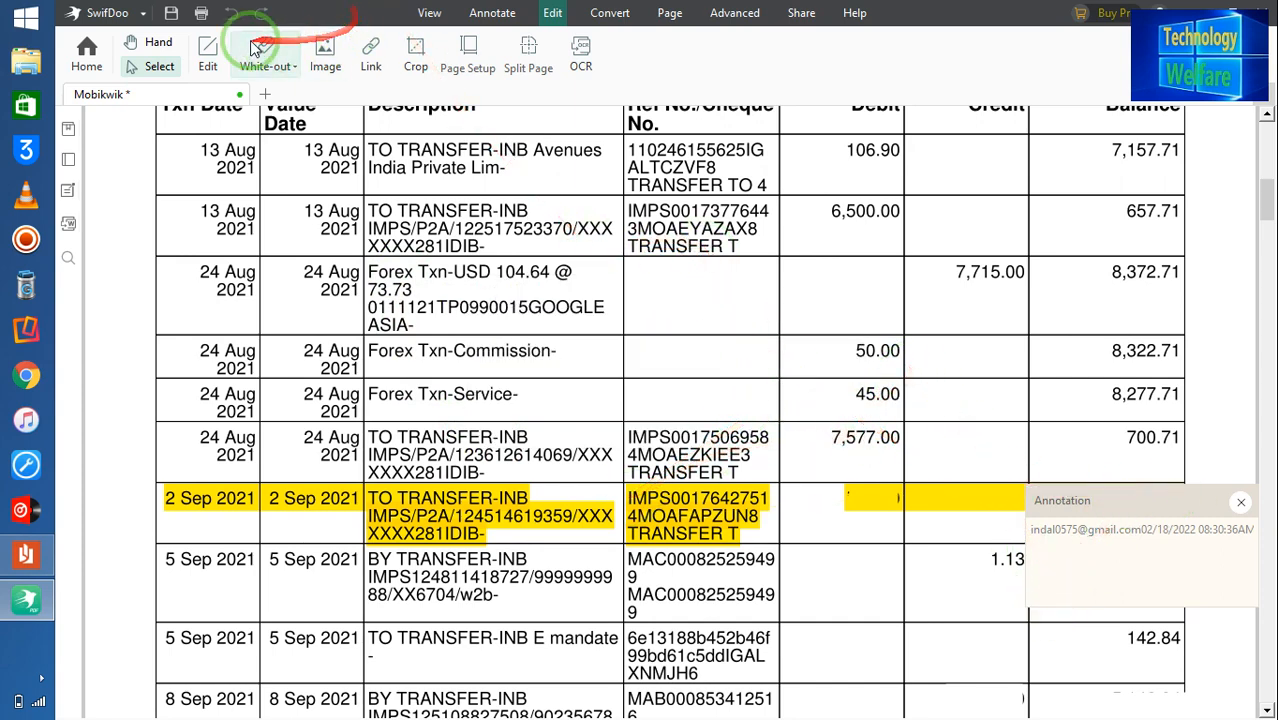
Step: Save the statement, accepting the irreversible white-out changes, and look over the transaction table
click(171, 14)
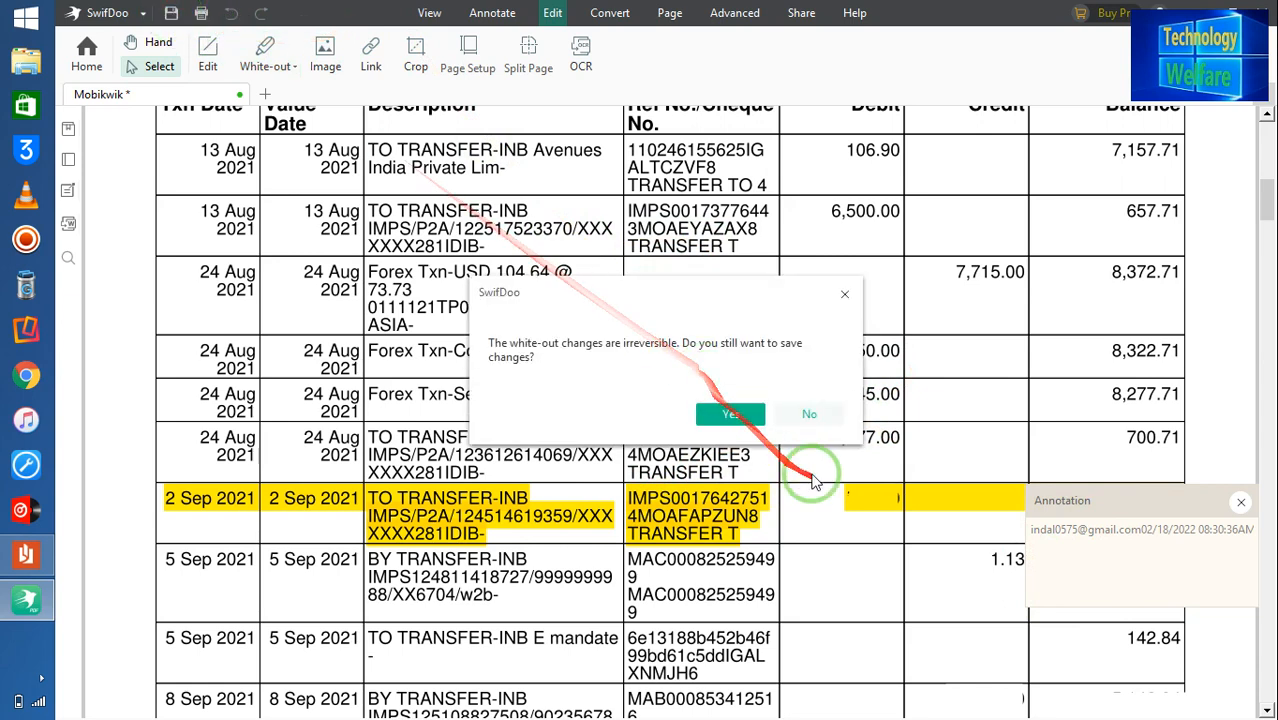
click(728, 414)
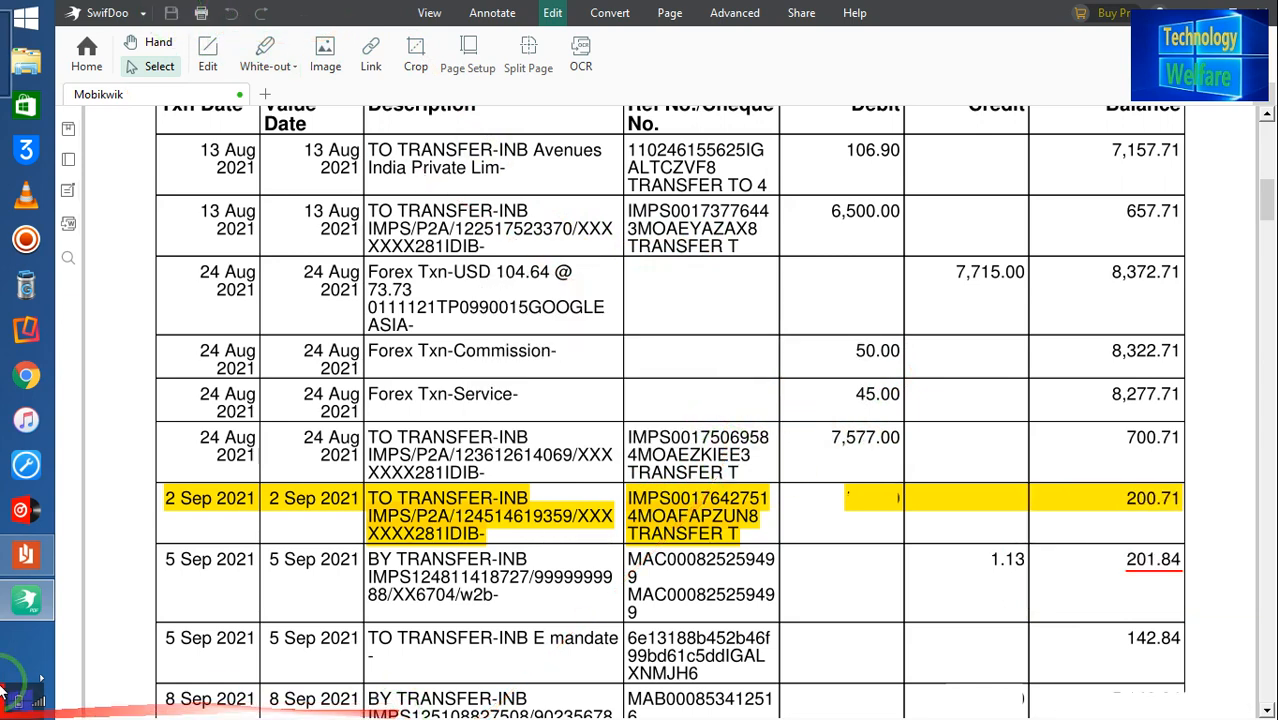
scroll(498, 341, up, 3)
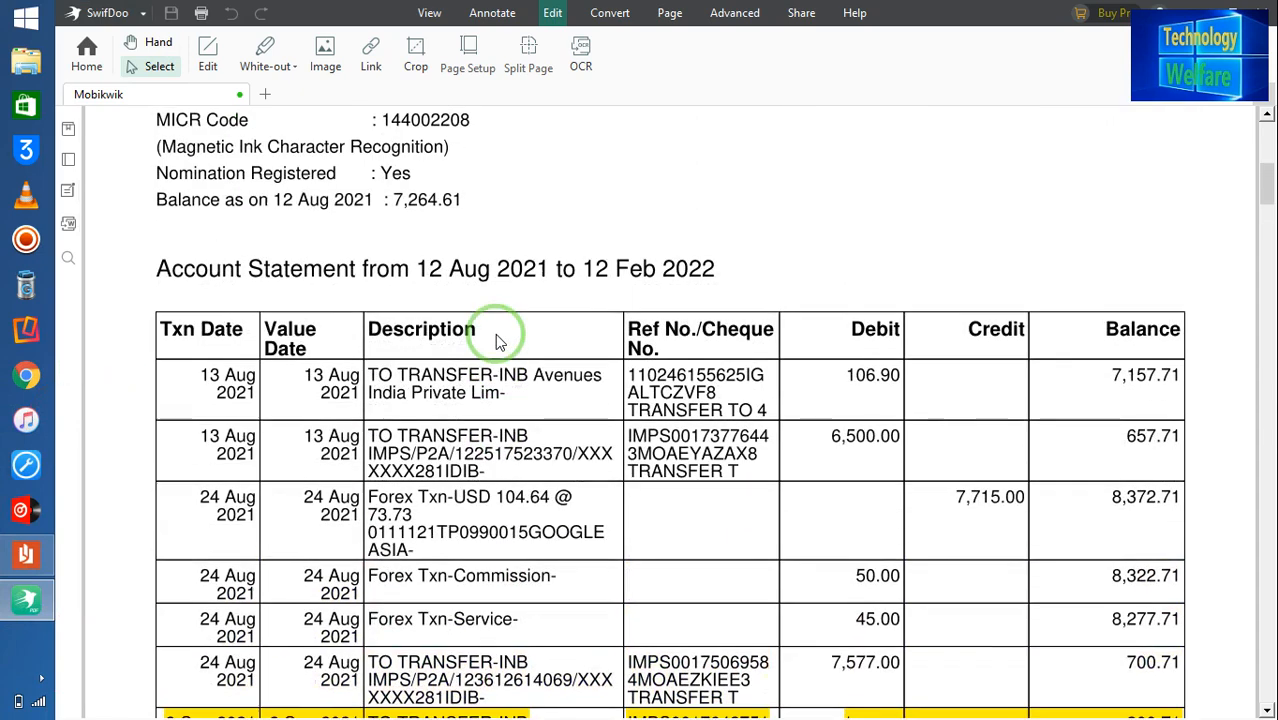
scroll(673, 322, down, 2)
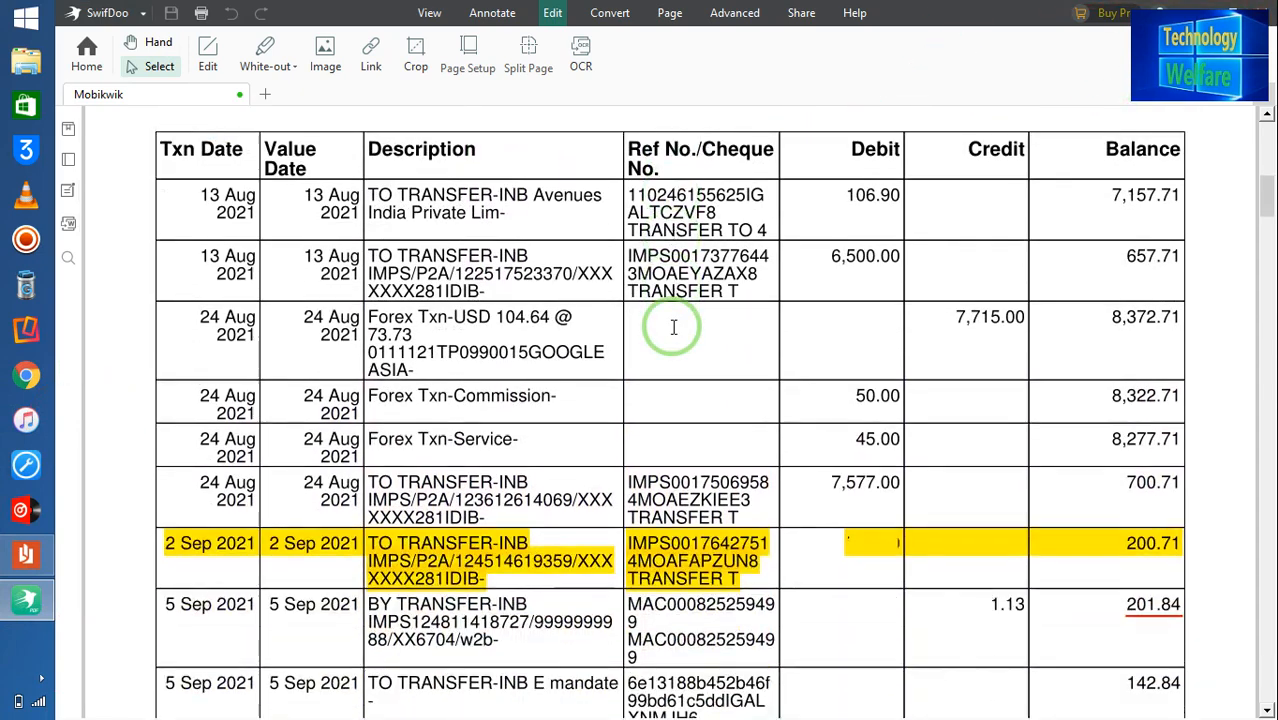
Step: Close the PDF editor and reopen the Mobikwik PDF from the desktop
click(1262, 12)
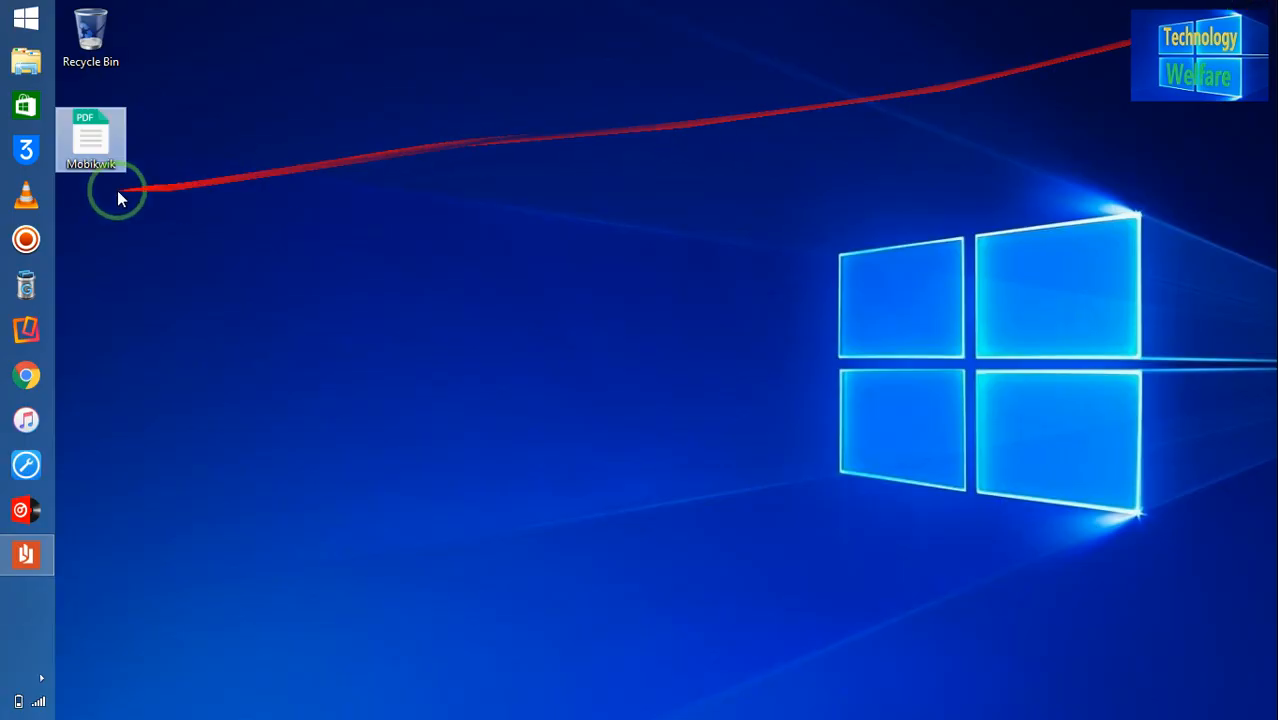
click(100, 135)
double_click(100, 135)
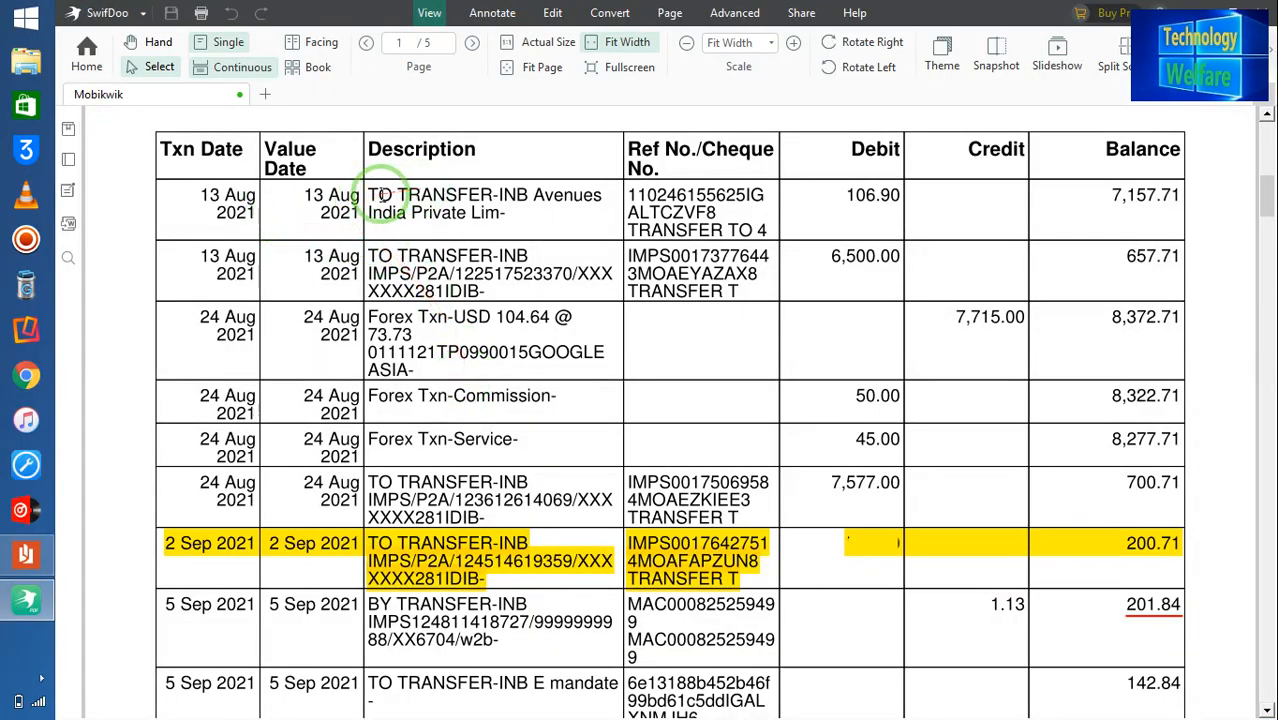
mouse_move(401, 196)
mouse_down()
mouse_move(508, 196)
mouse_move(483, 200)
mouse_up()
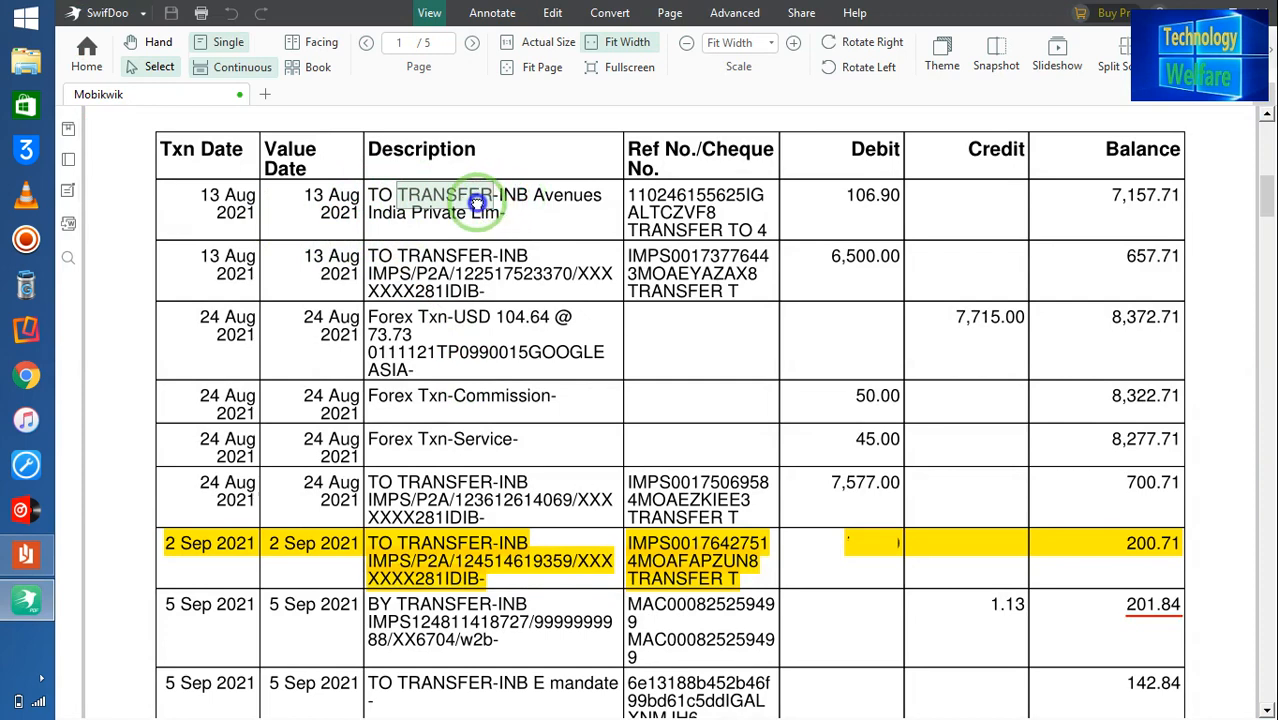
right_click(478, 203)
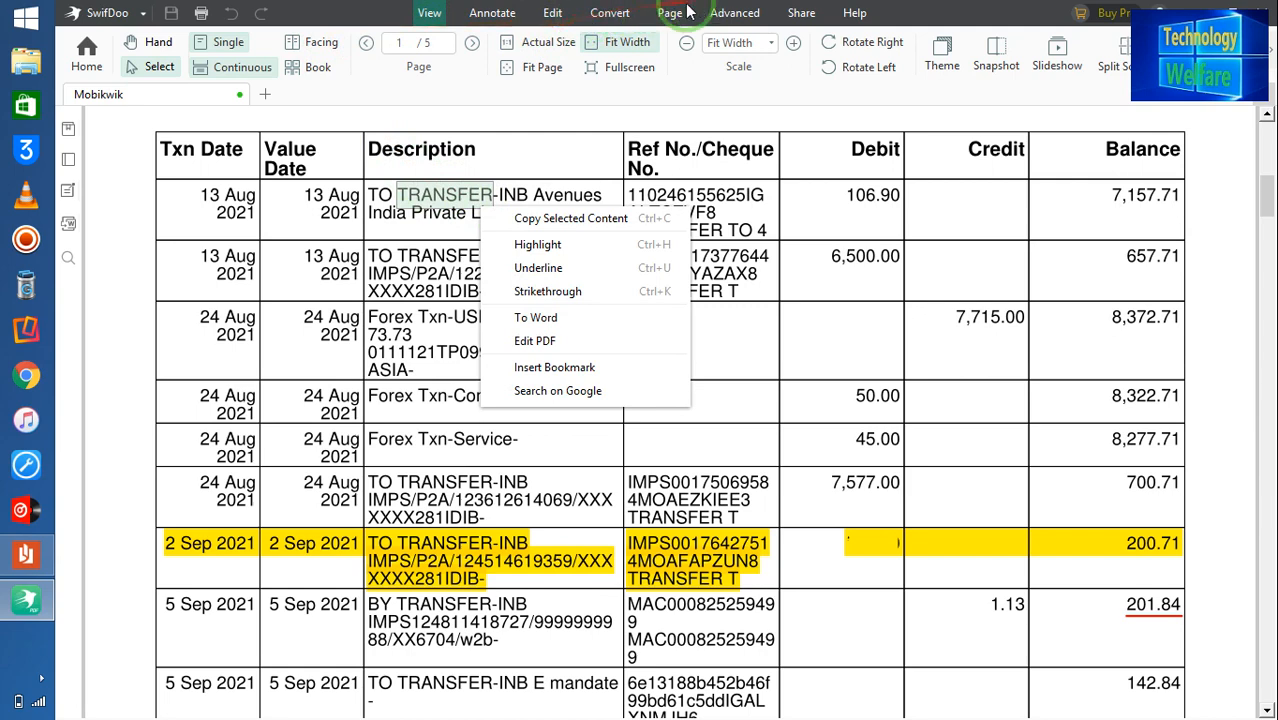
click(553, 13)
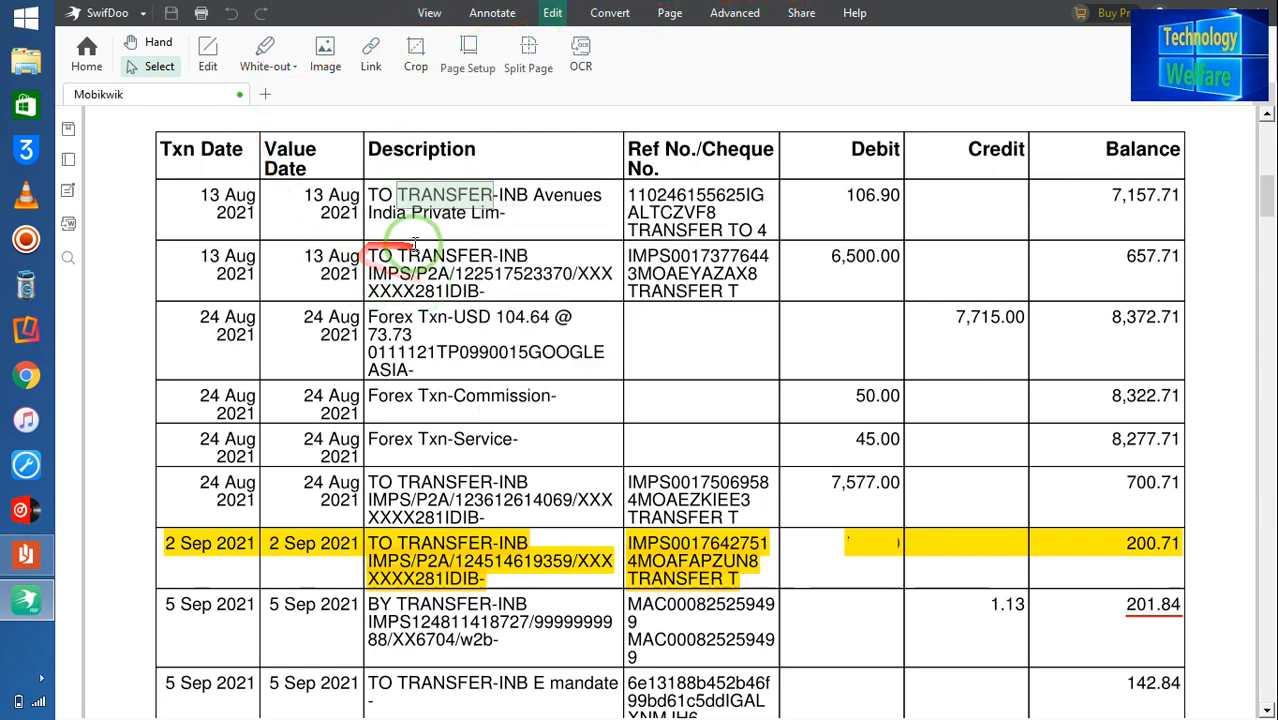
drag(399, 255, 490, 256)
right_click(482, 256)
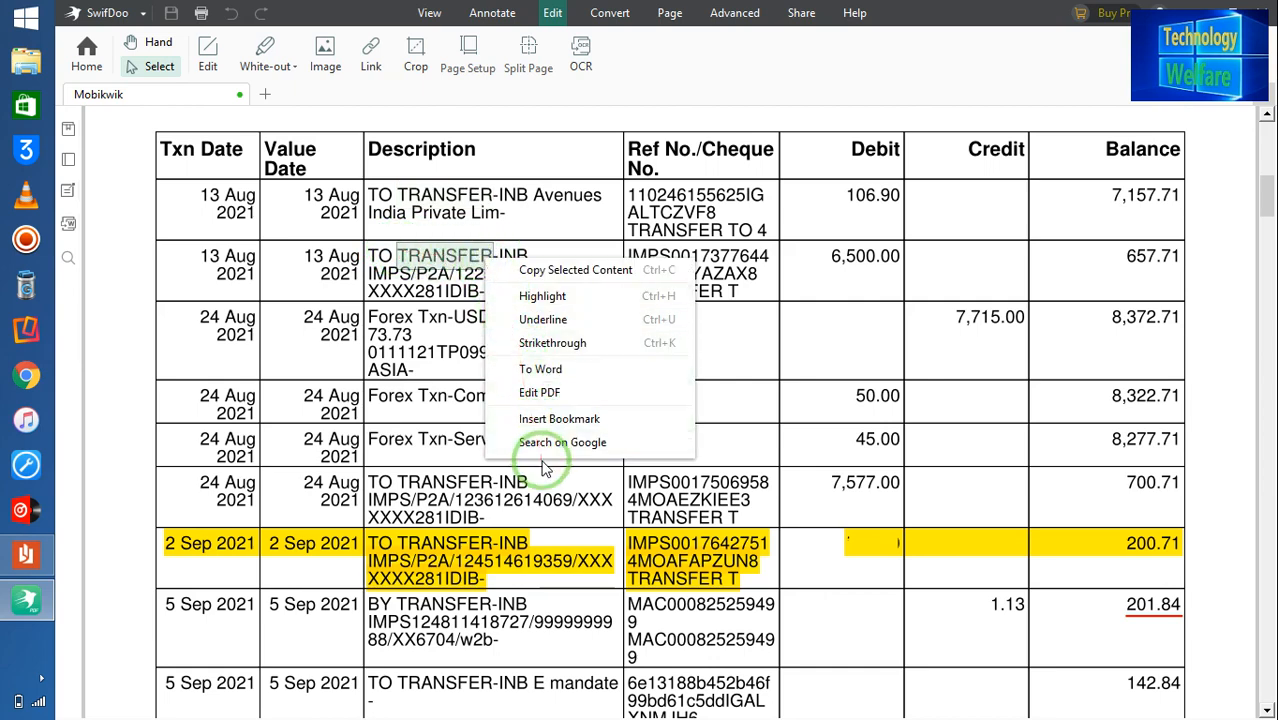
click(414, 204)
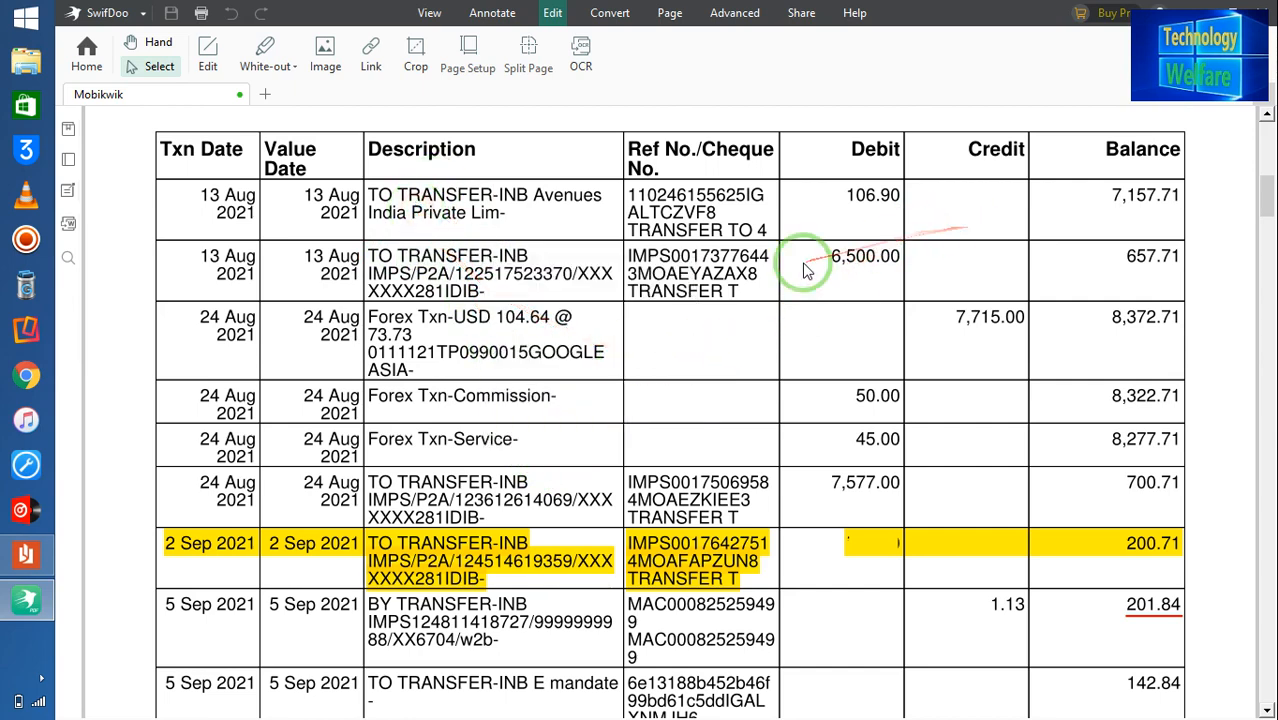
Step: Open the 6,500.00 debit in the second 13 Aug 2021 row for PDF editing and change it to 6900.00
drag(835, 257, 895, 269)
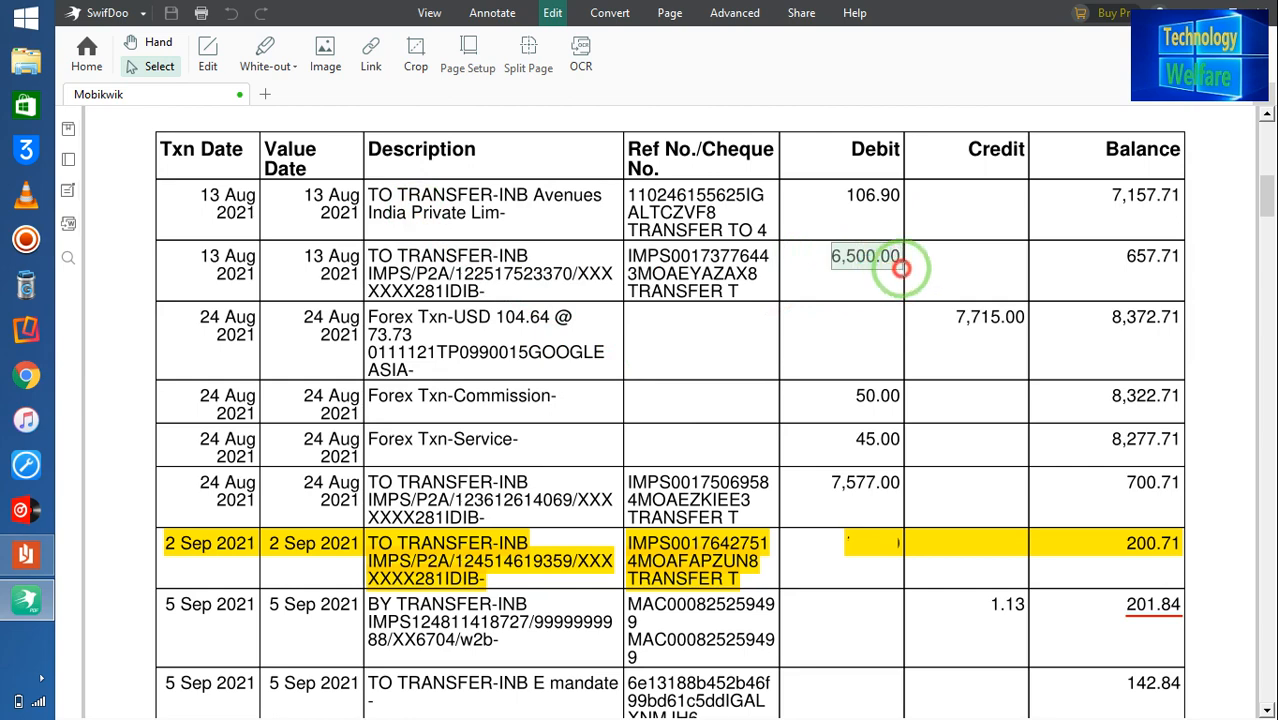
right_click(847, 267)
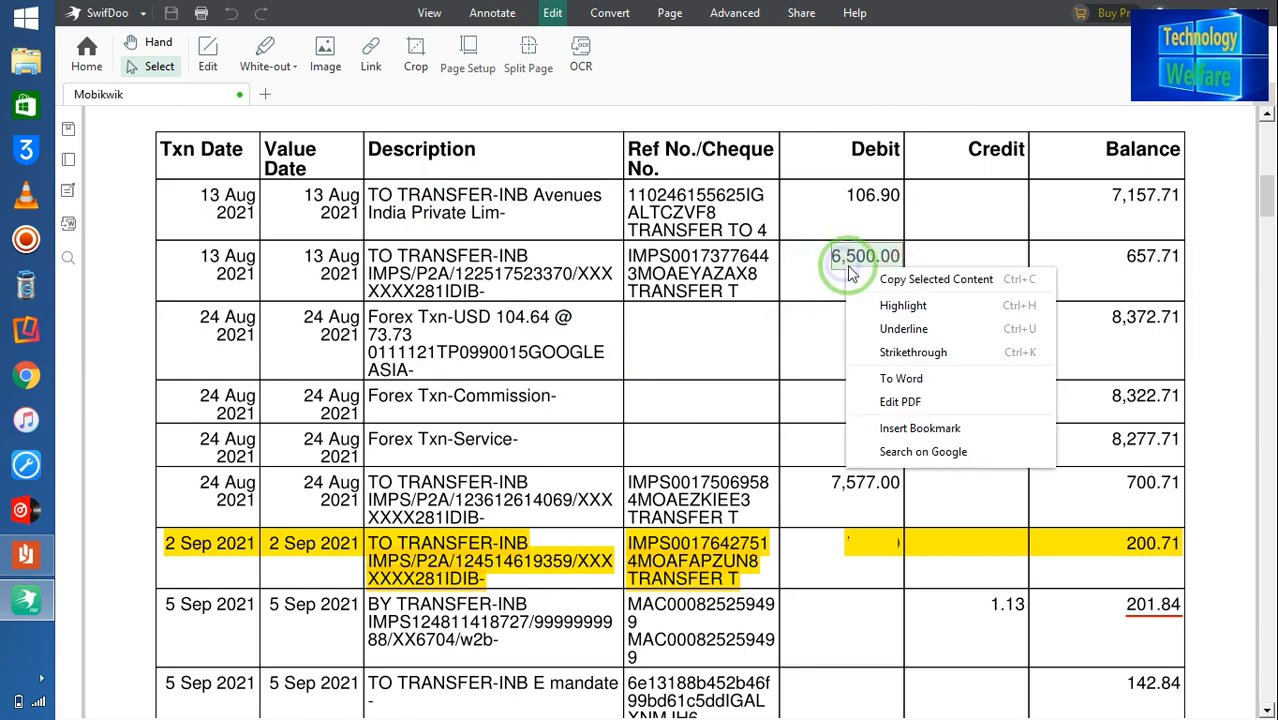
click(896, 400)
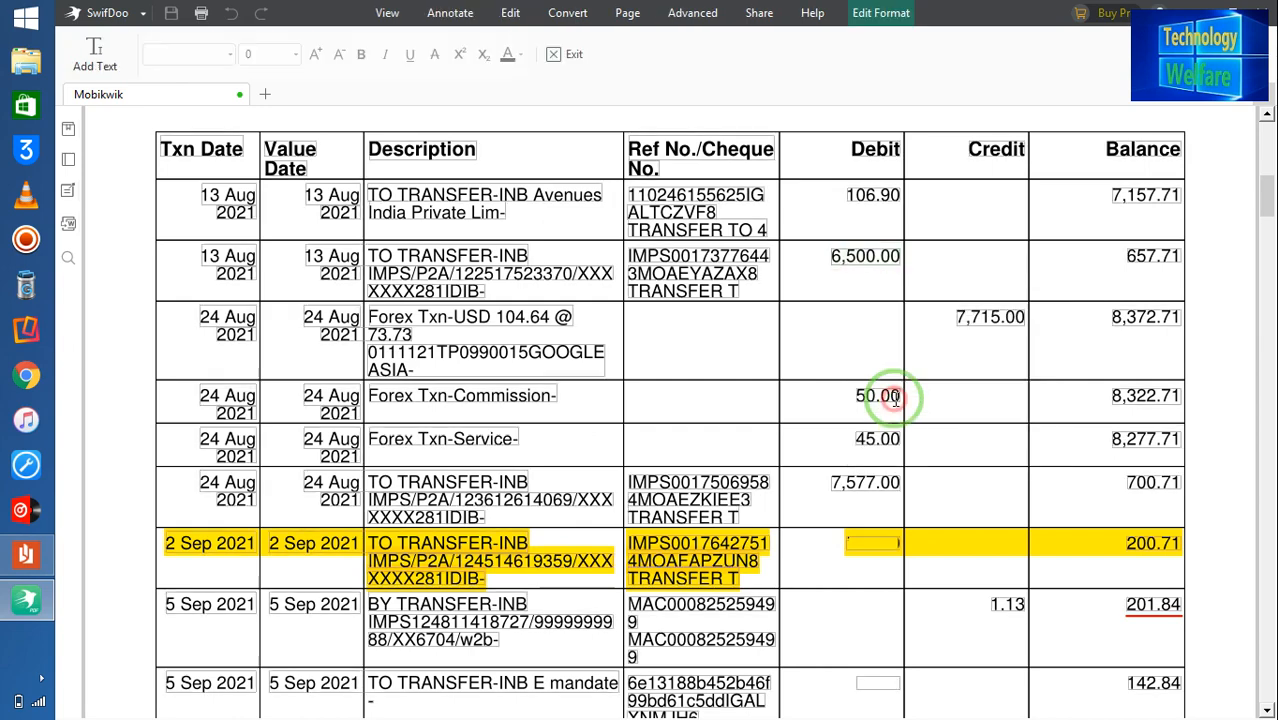
click(872, 257)
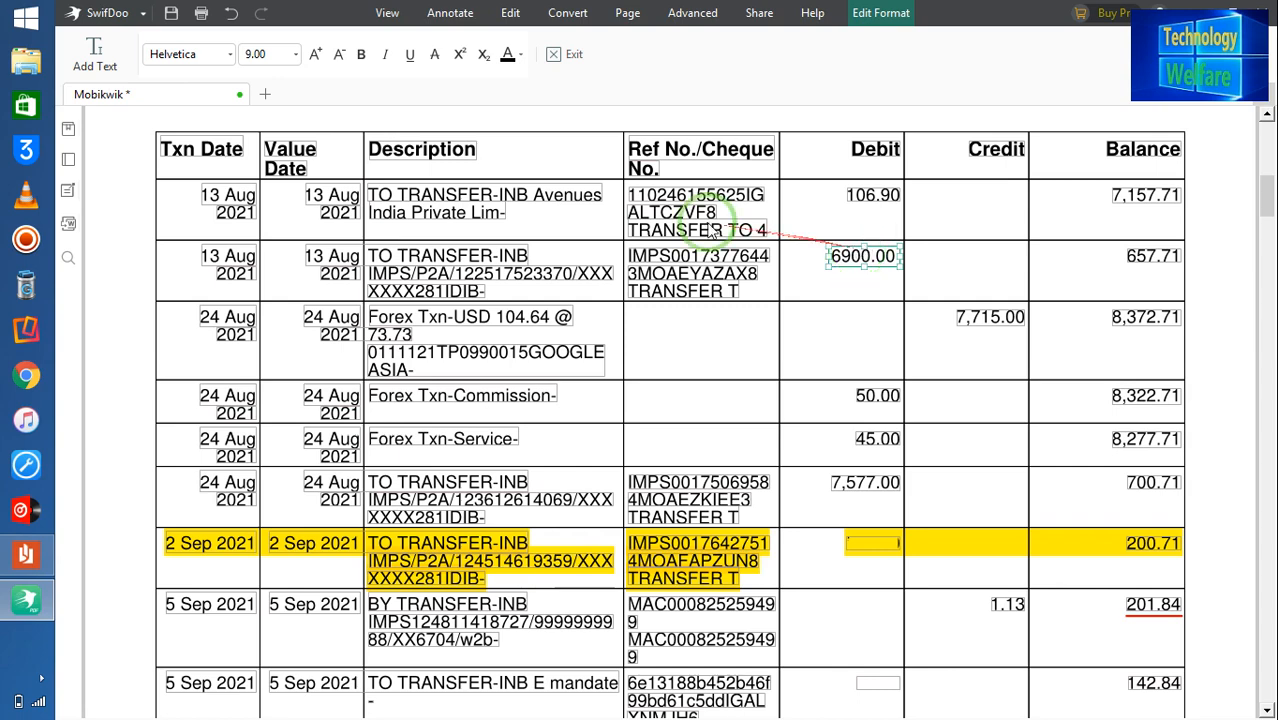
Step: Cut the word INB from the TO TRANSFER-INB description in the second 13 Aug 2021 row
click(798, 262)
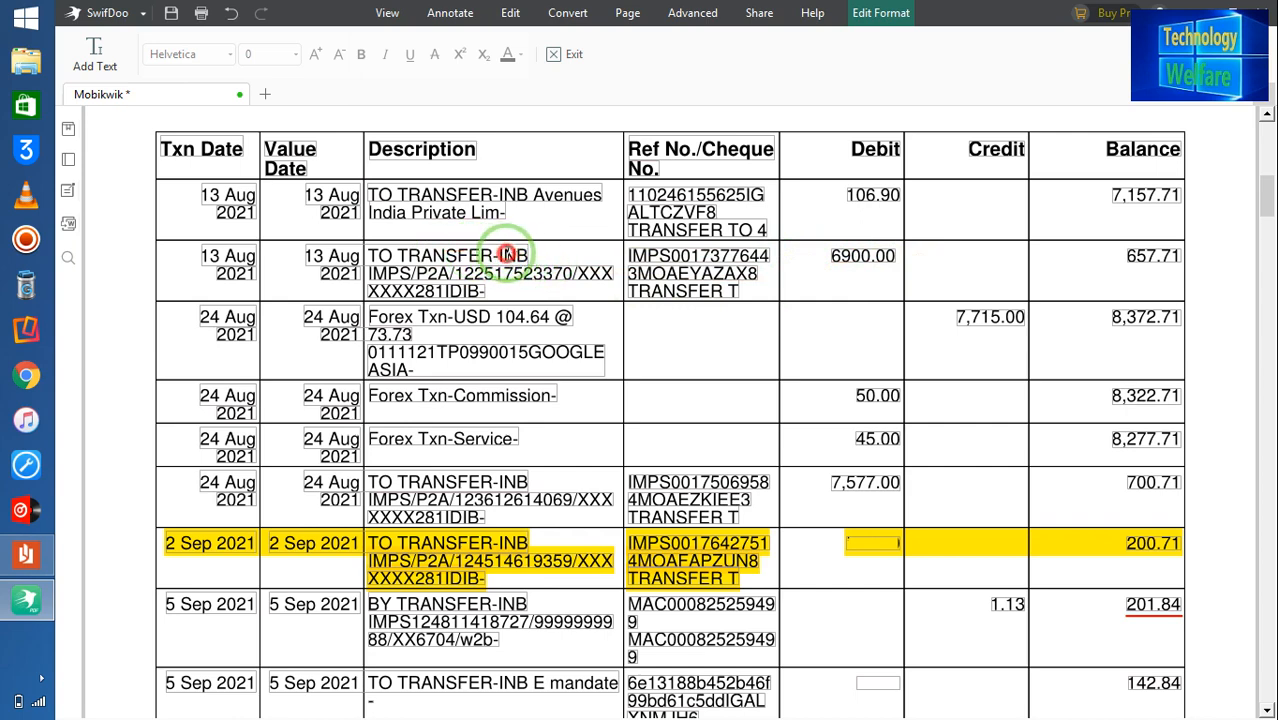
click(519, 250)
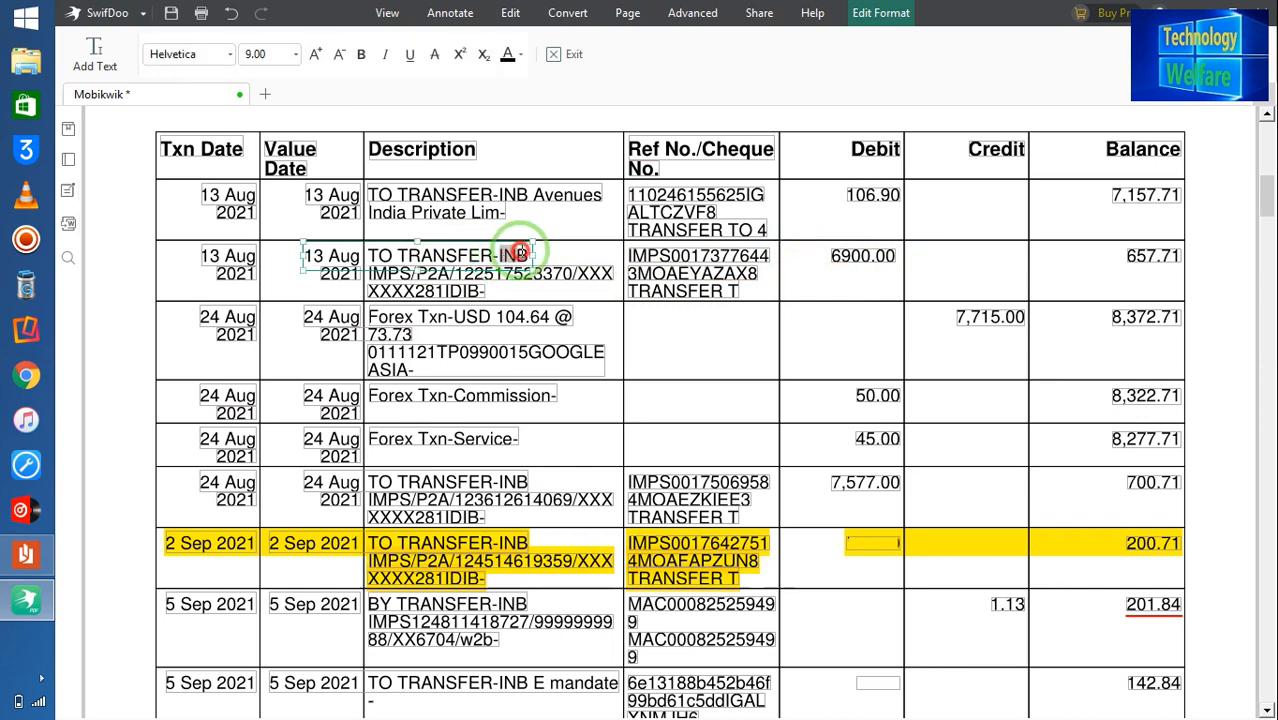
drag(521, 251, 540, 251)
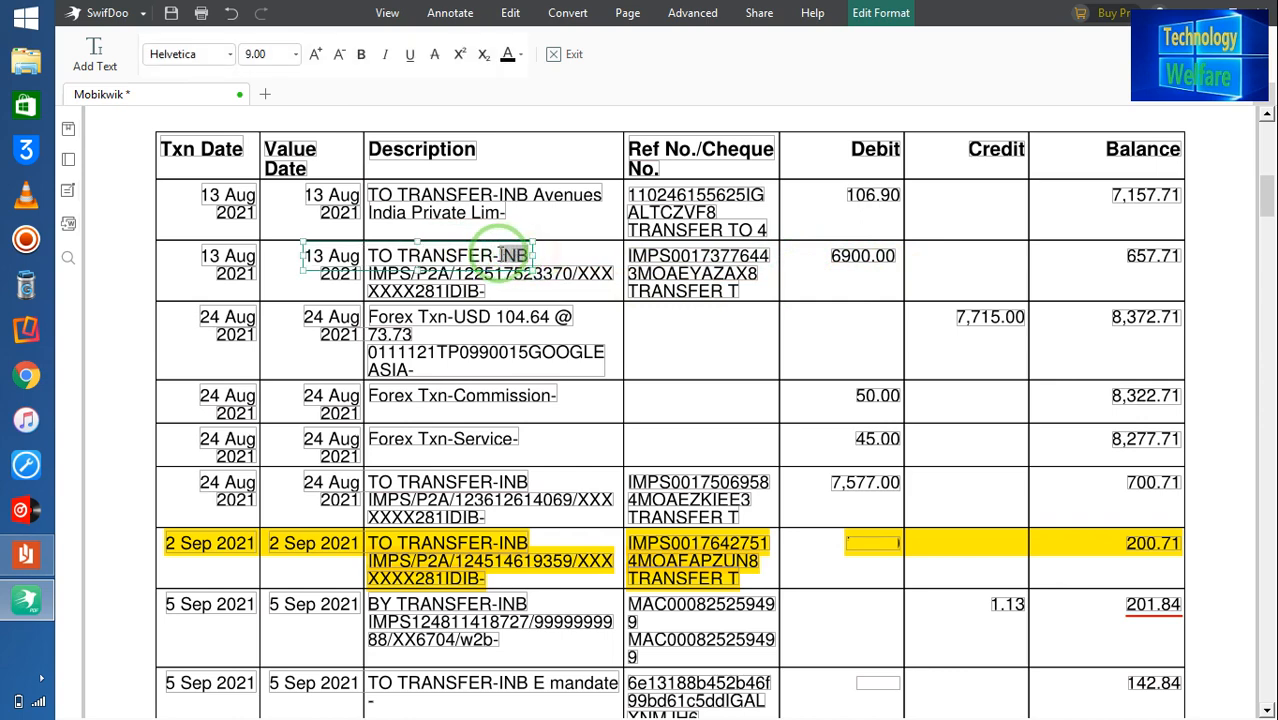
right_click(505, 256)
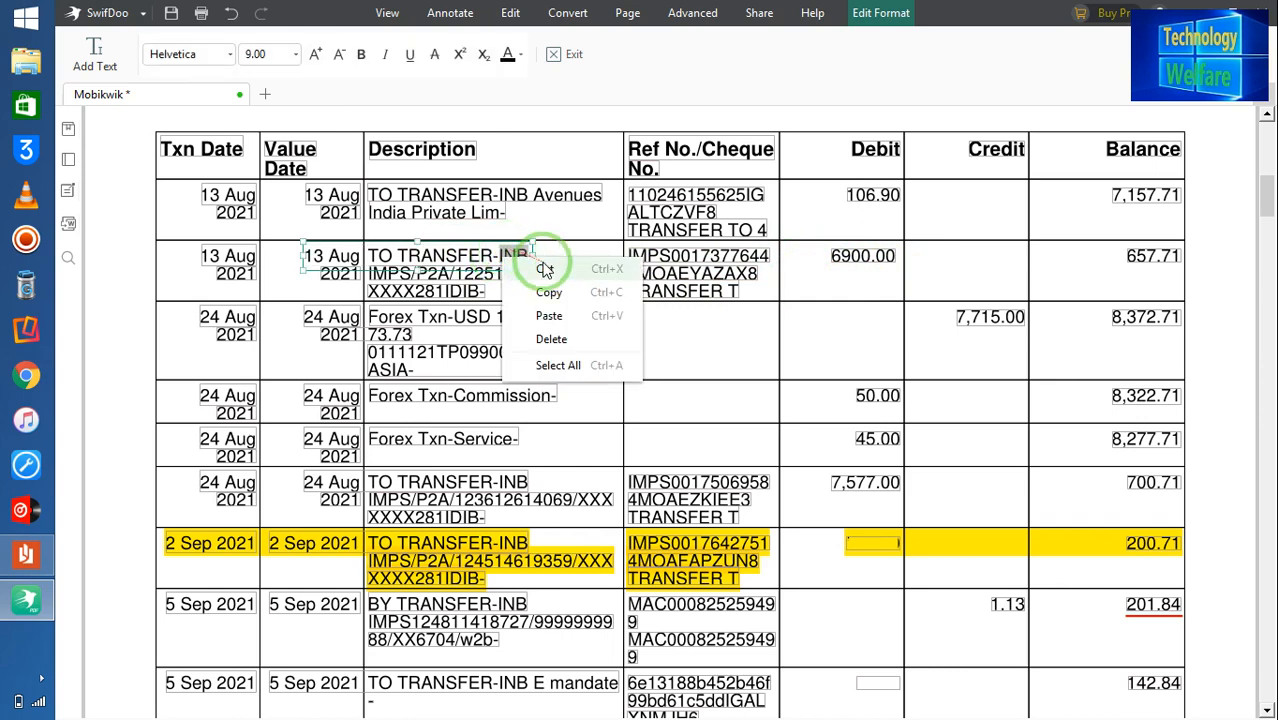
click(543, 269)
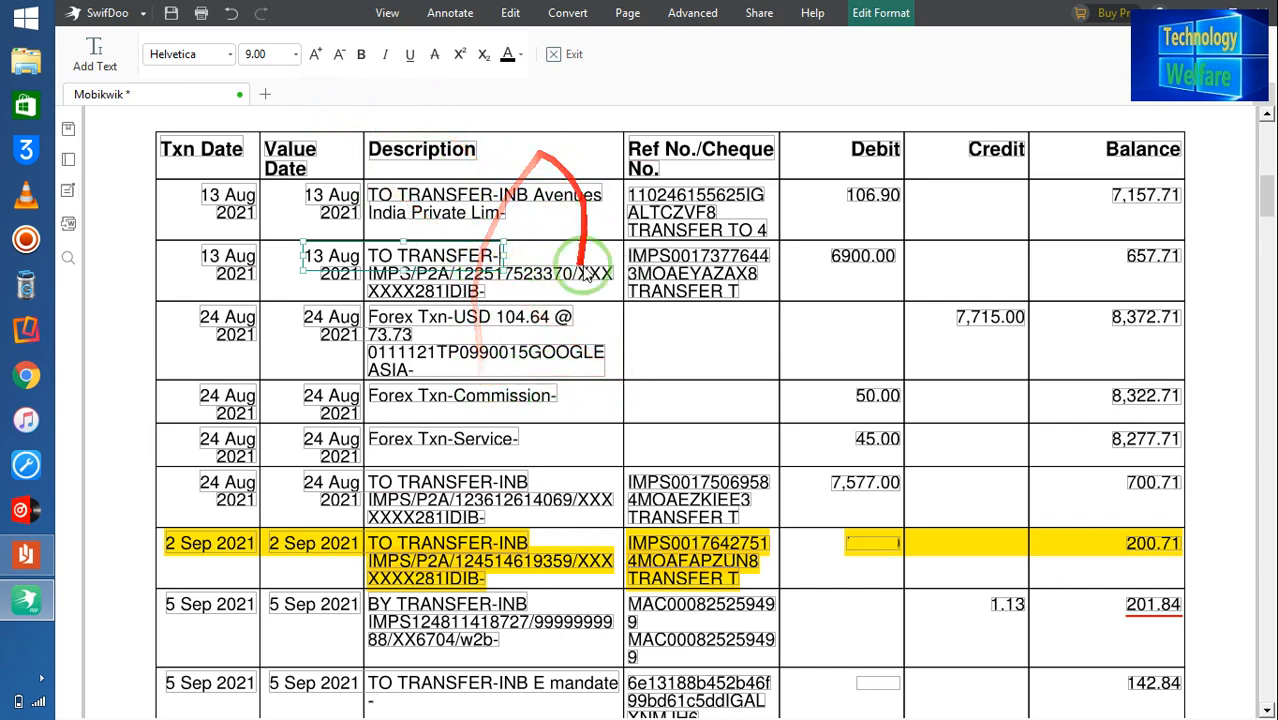
Step: Change the debit amount in the 24 Aug 2021 Forex Txn-Commission row to 600.00
click(472, 396)
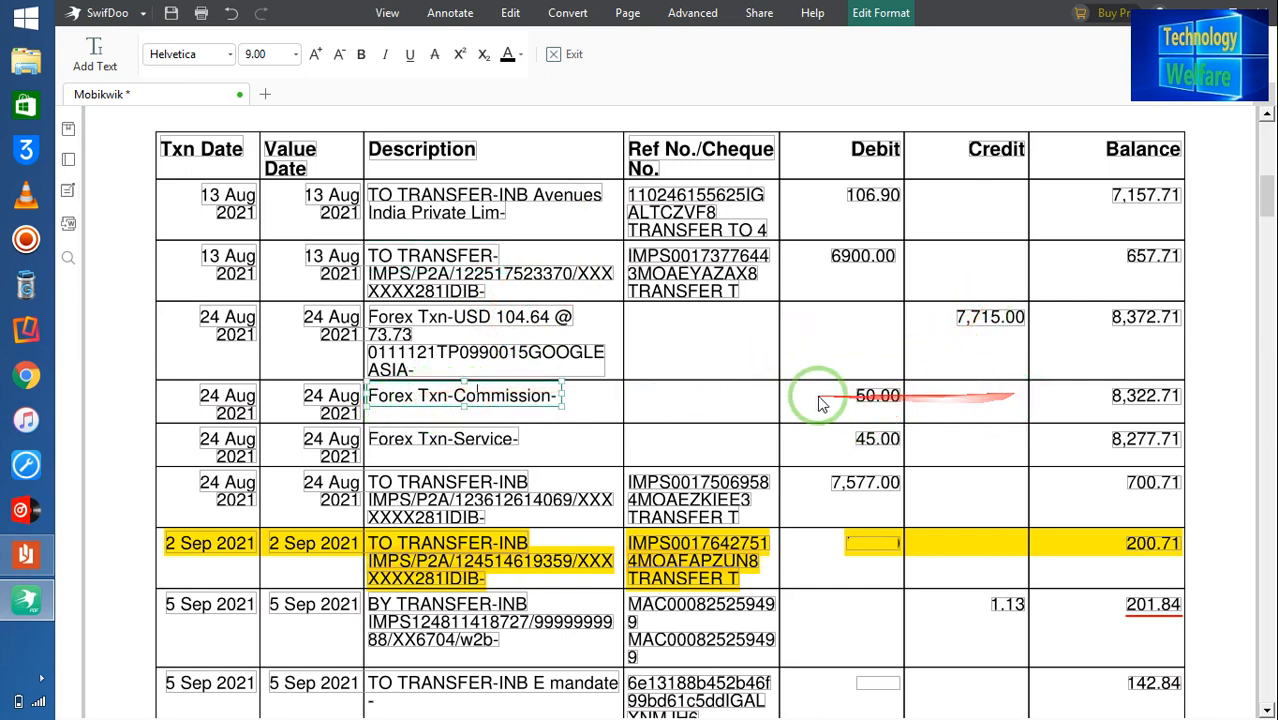
click(858, 396)
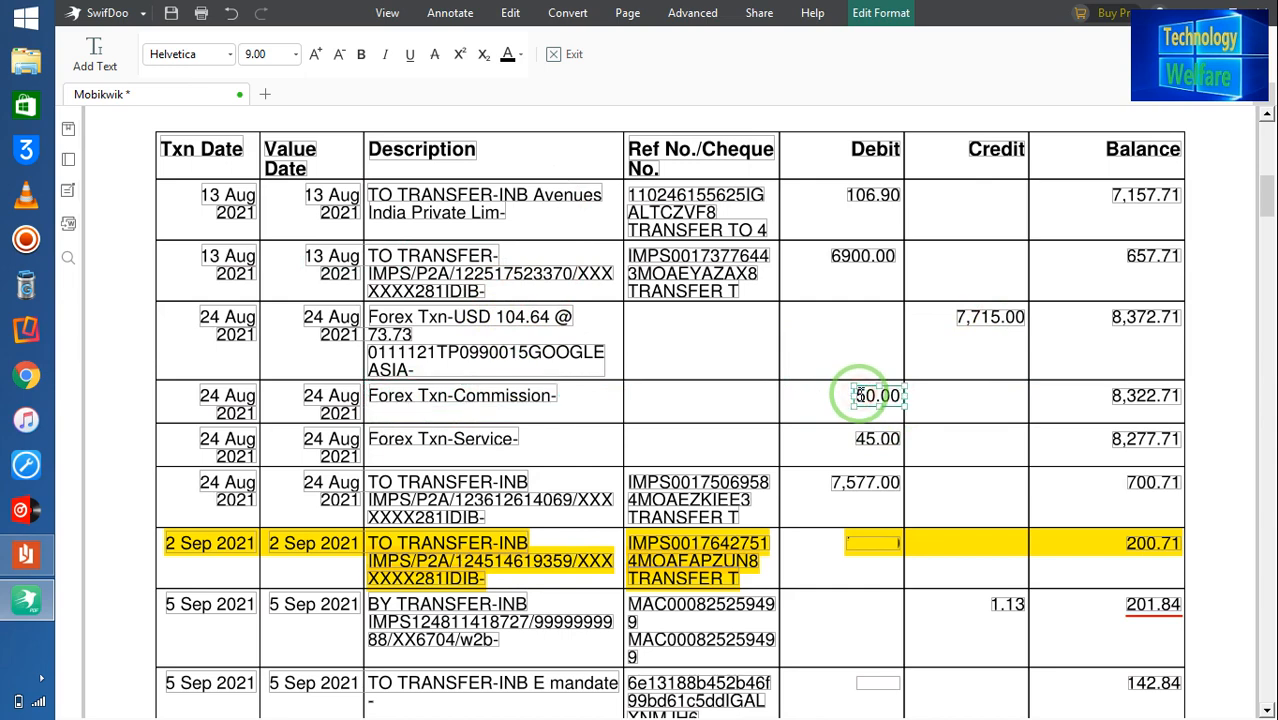
click(866, 396)
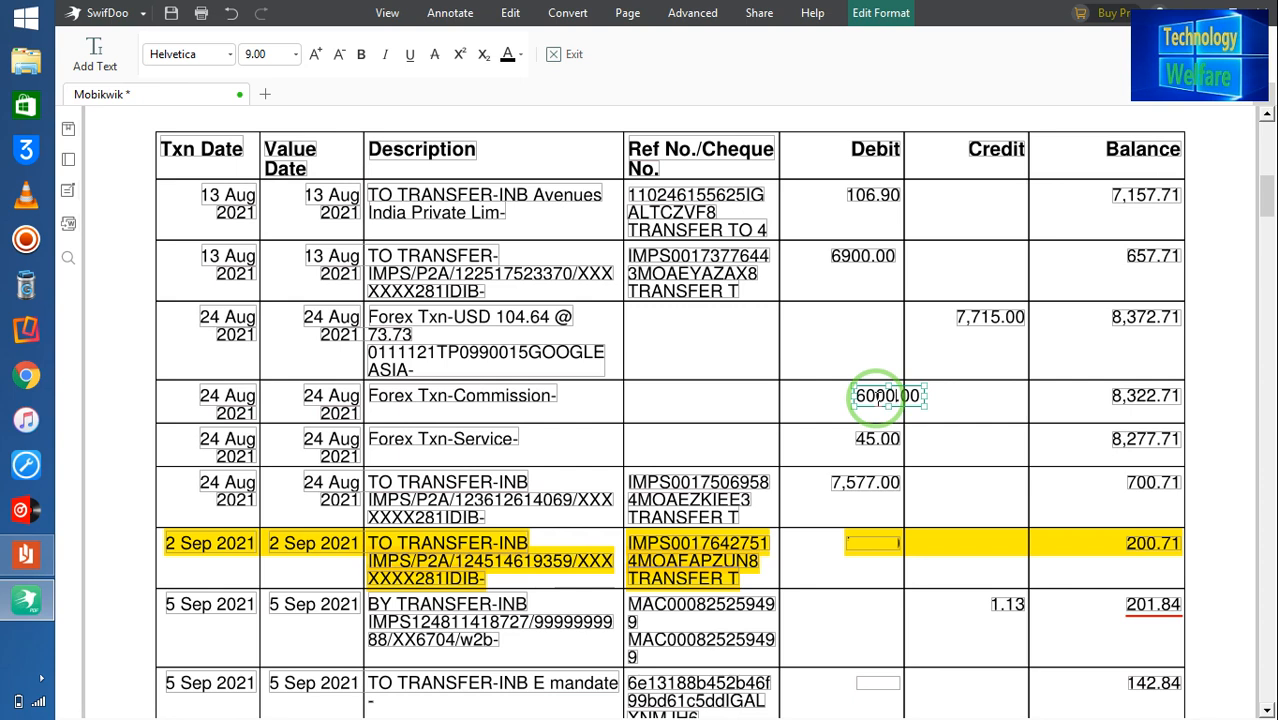
key(BackSpace)
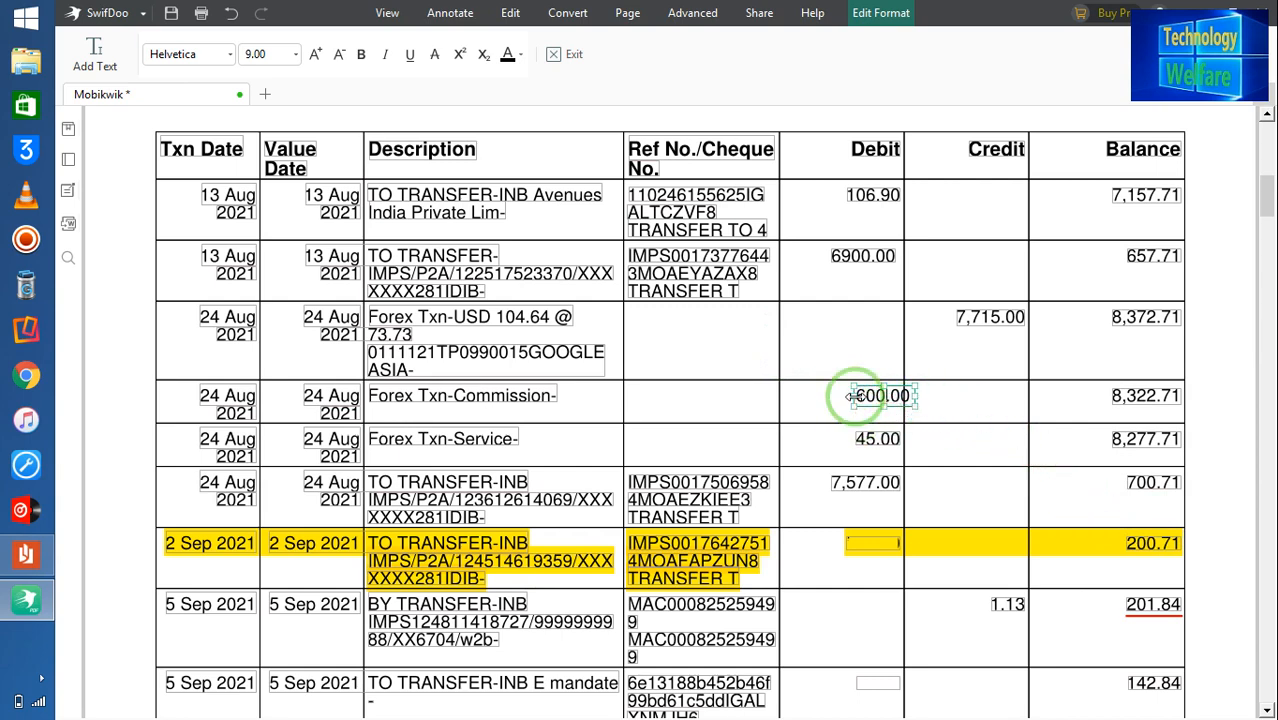
click(855, 396)
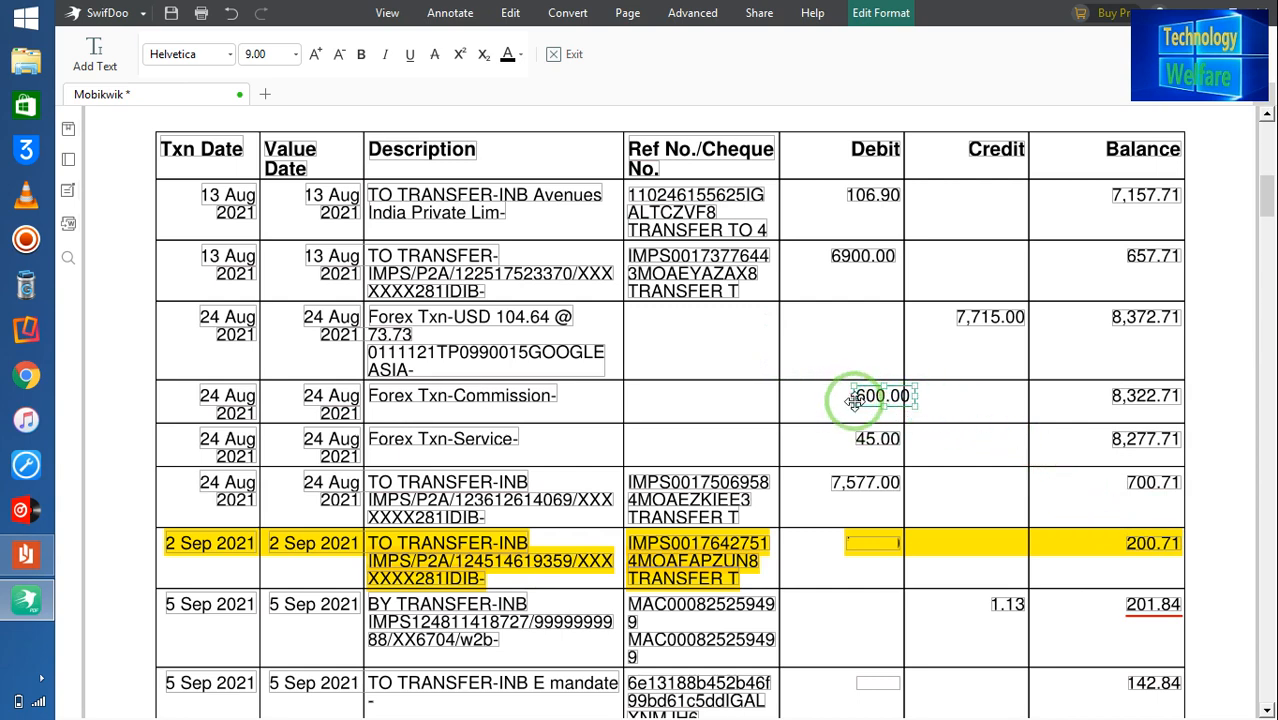
click(855, 397)
drag(855, 397, 828, 397)
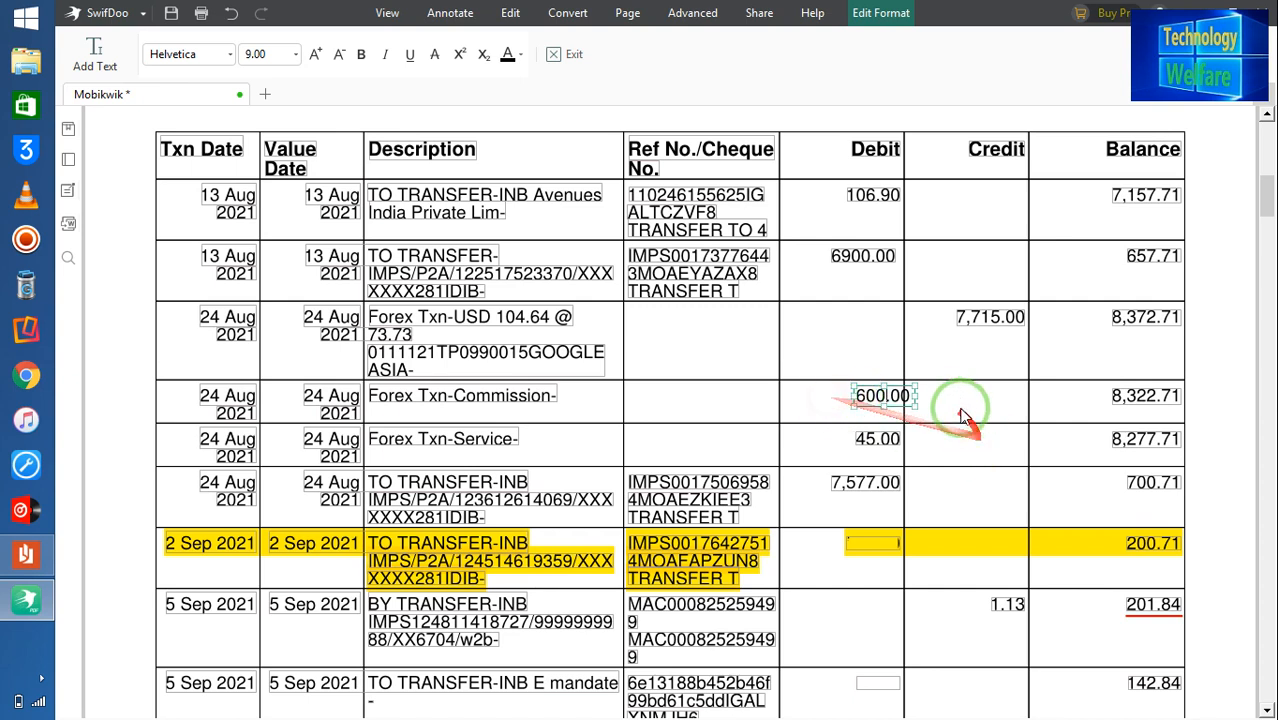
click(879, 445)
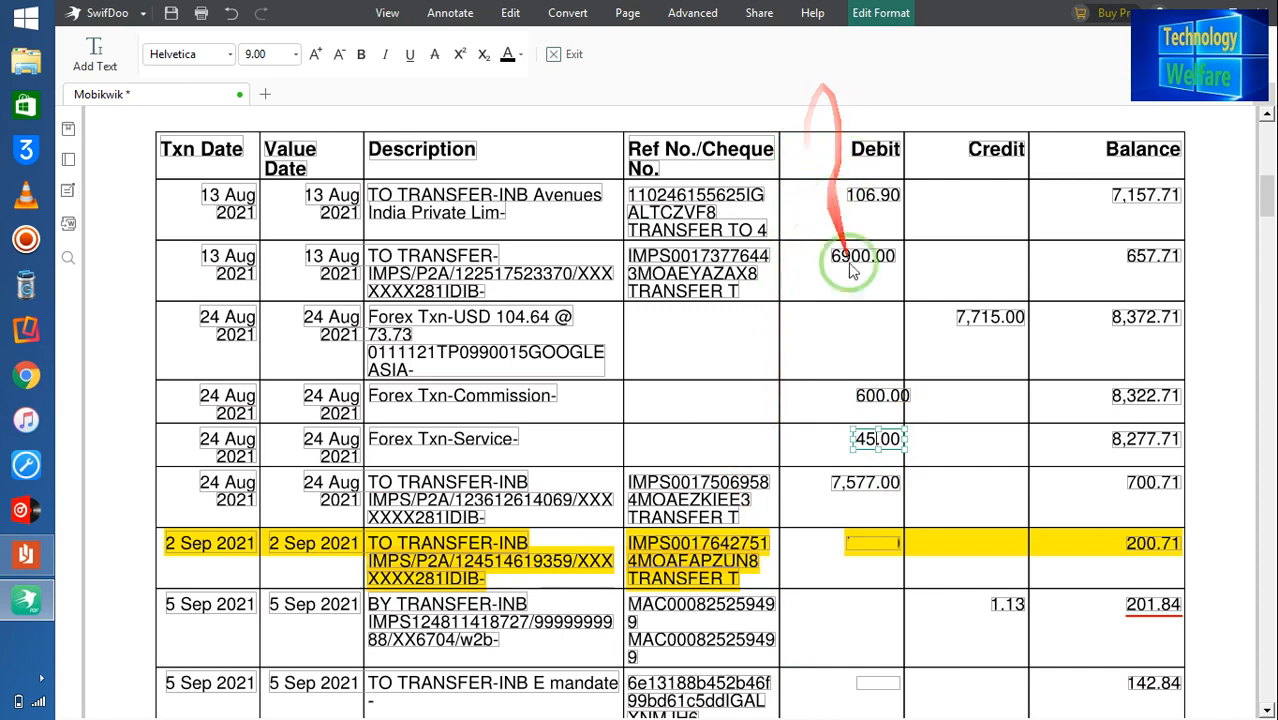
Step: Change the debit amount in the 8 Sep 2021 Zerodha Broking Limited row to 9,000.00
scroll(850, 508, down, 3)
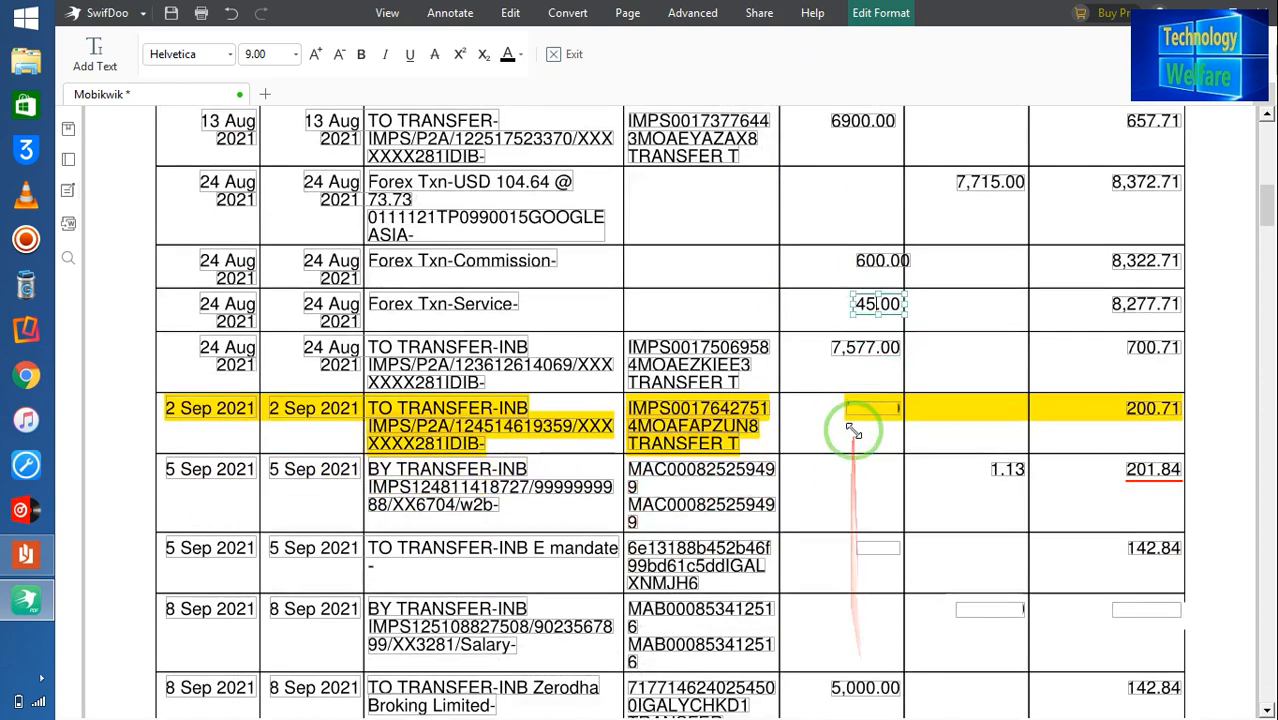
scroll(852, 470, down, 2)
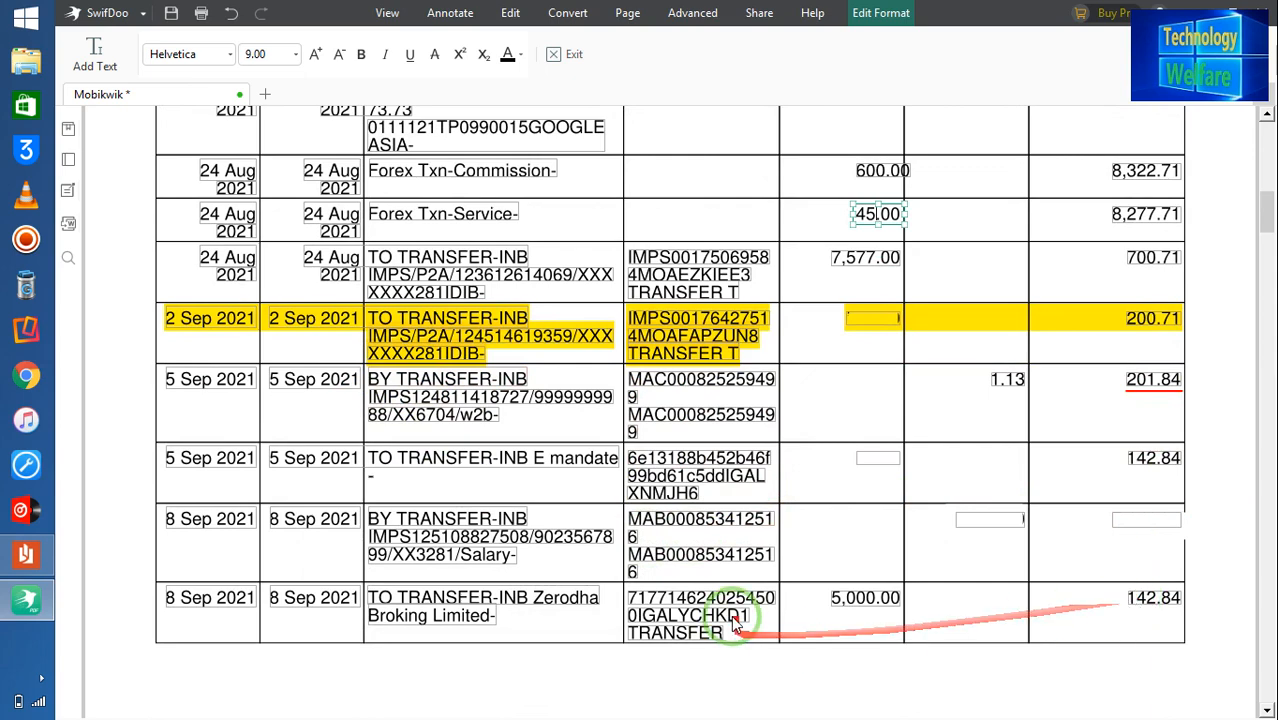
click(830, 598)
right_click(838, 597)
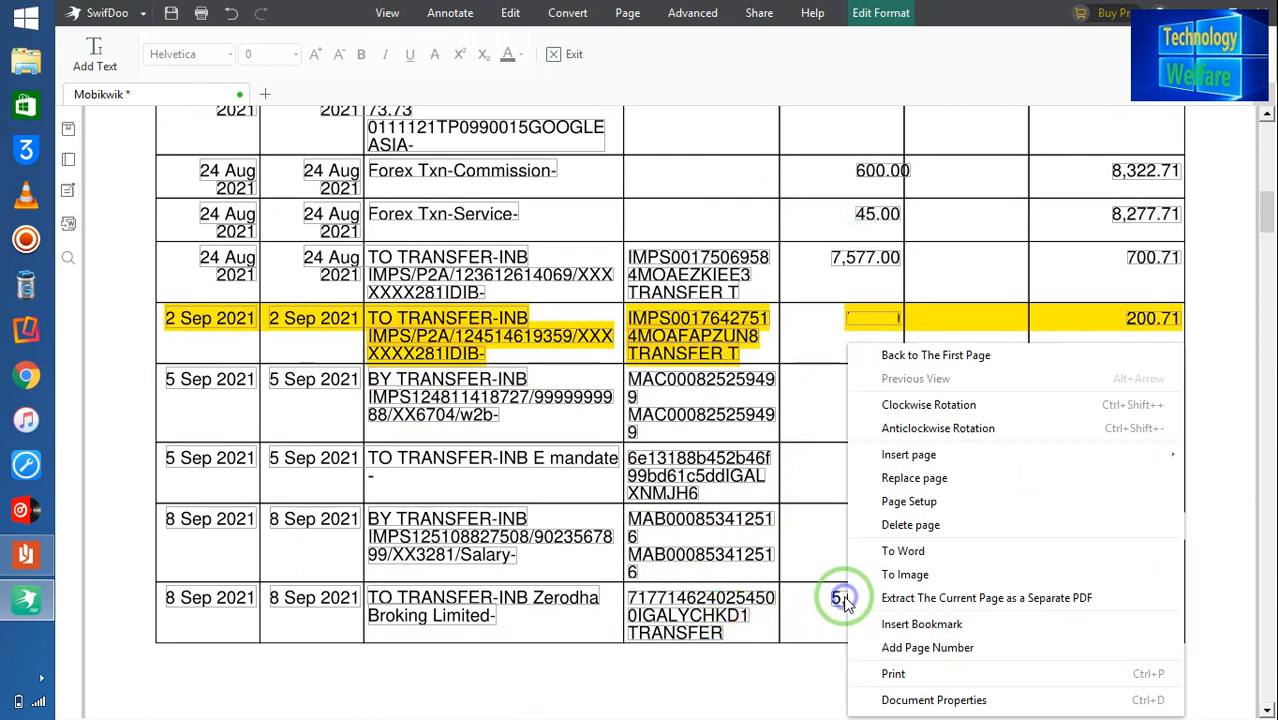
click(843, 598)
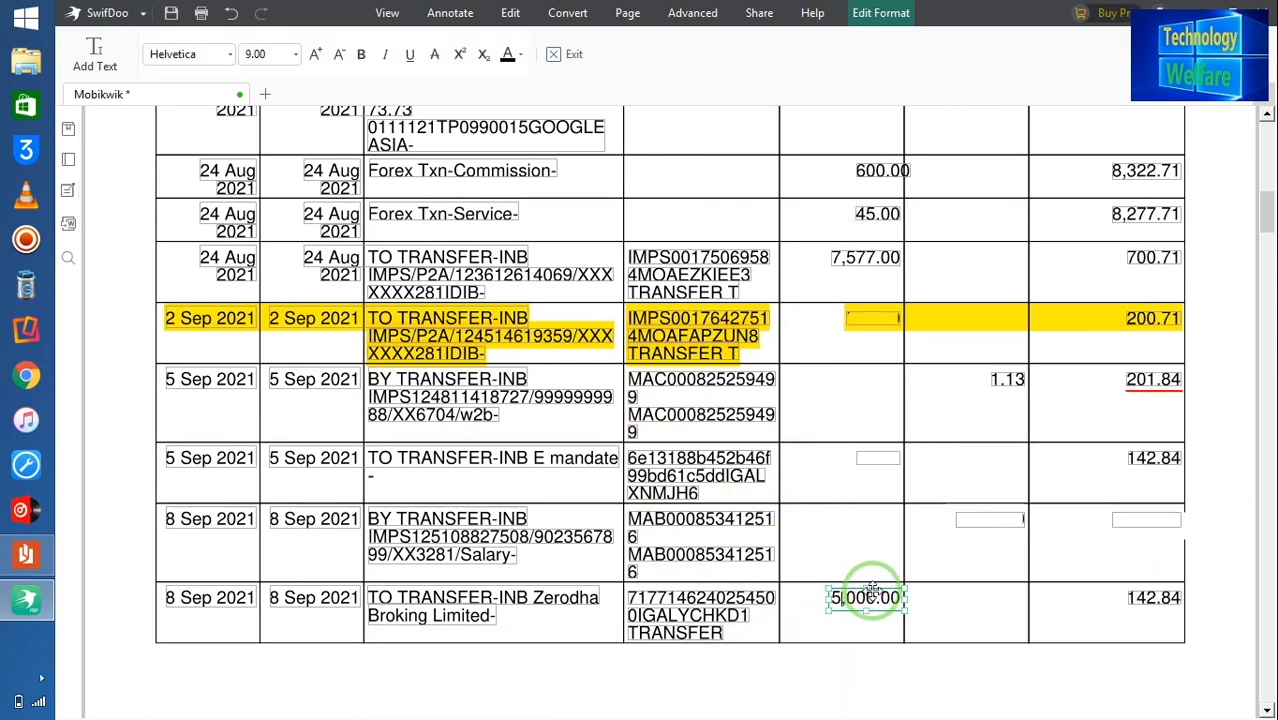
key(BackSpace)
text(9)
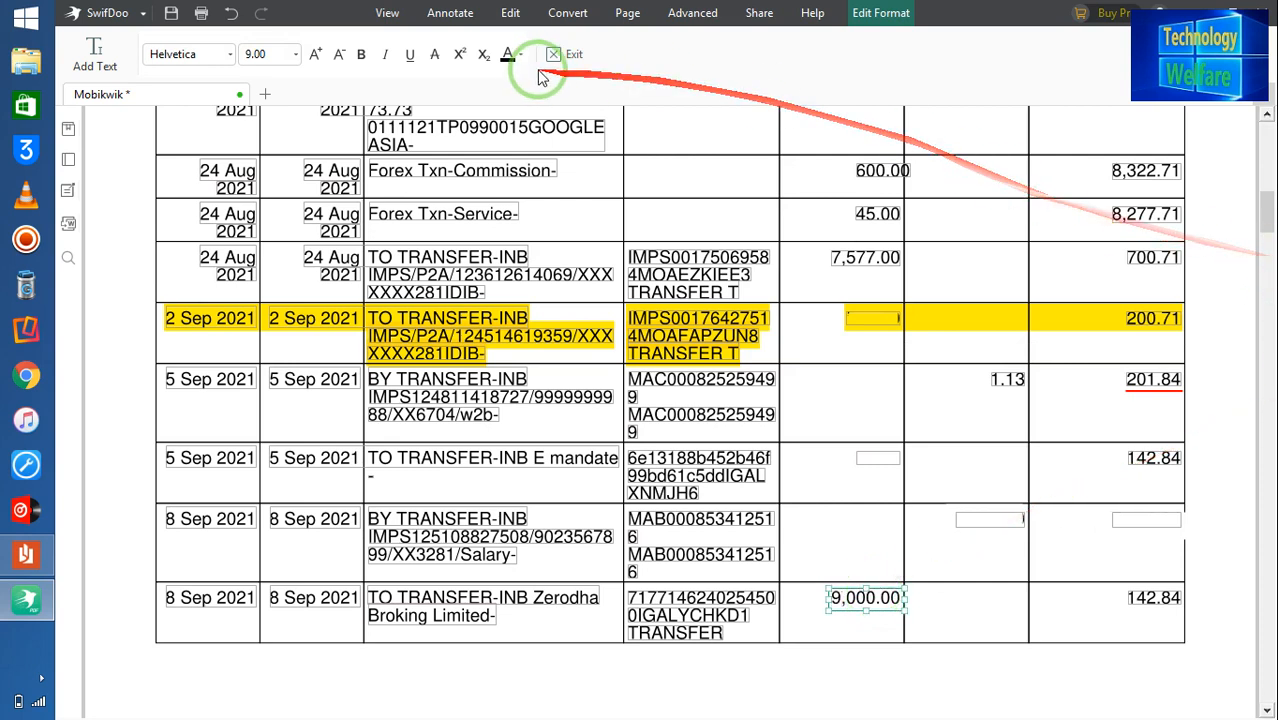
click(848, 525)
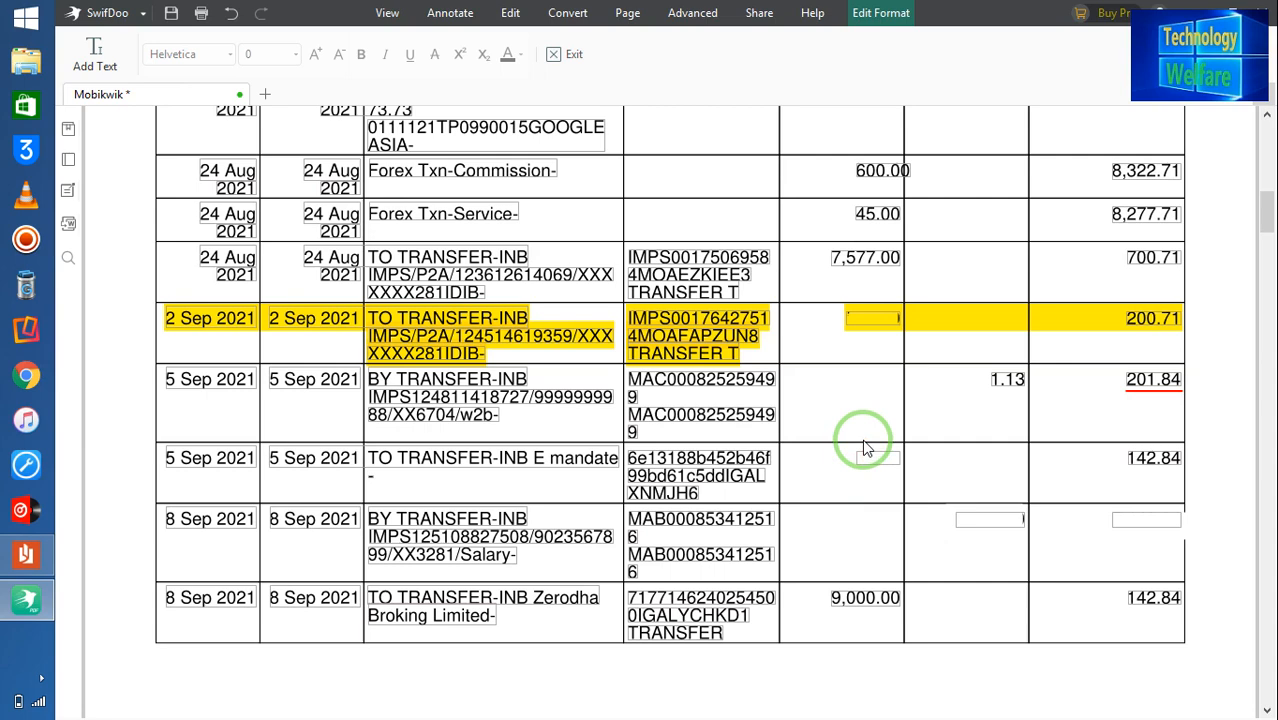
Step: Leave text editing by bringing up the PDF conversion options, and save the edited Mobikwik statement
click(568, 14)
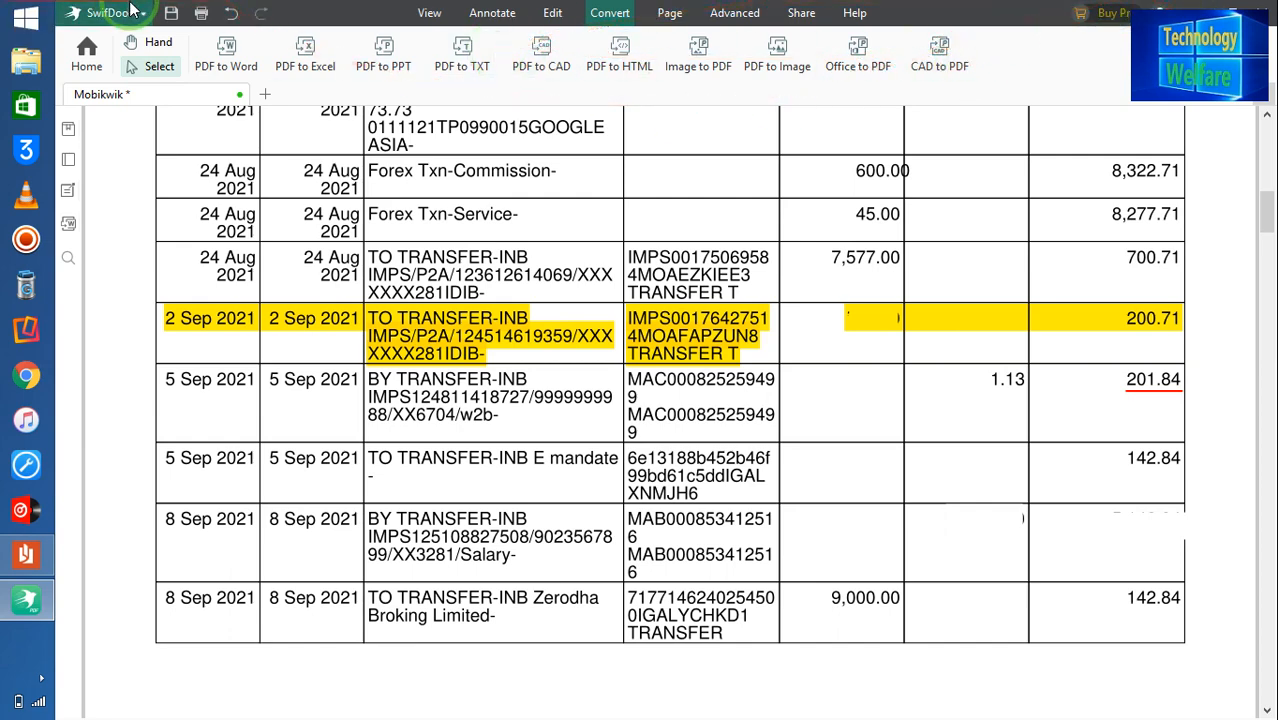
click(170, 16)
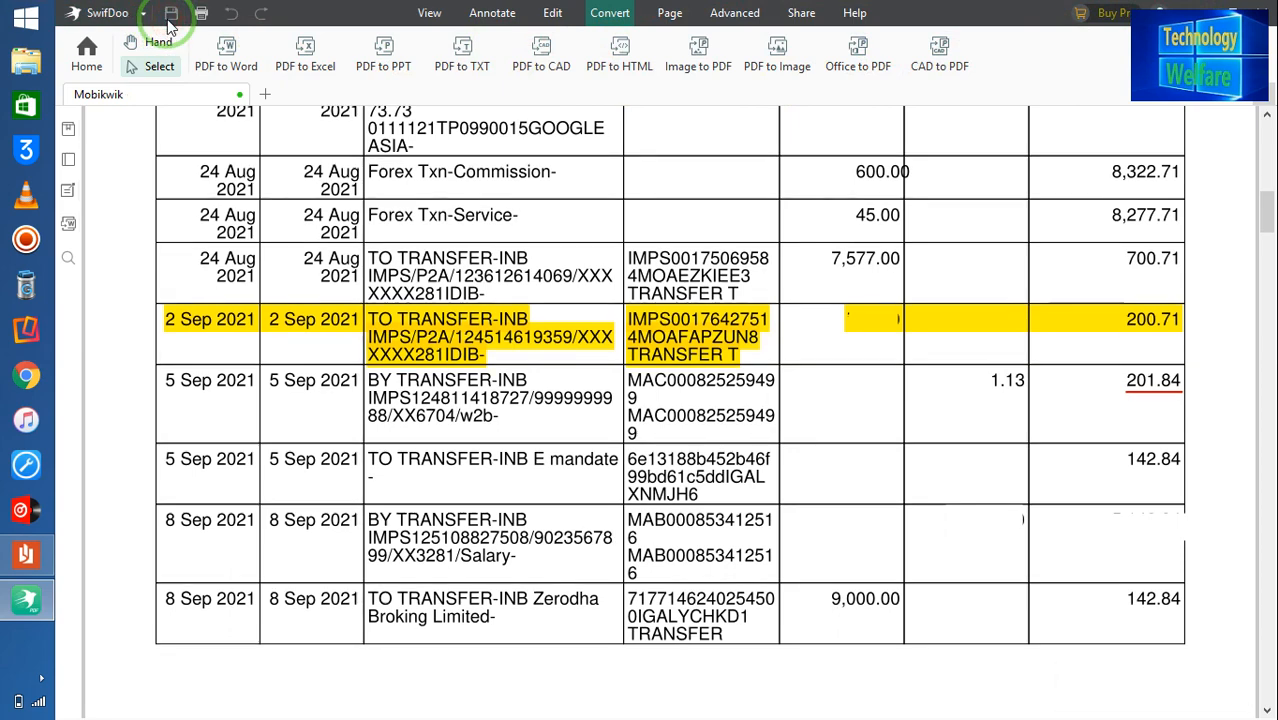